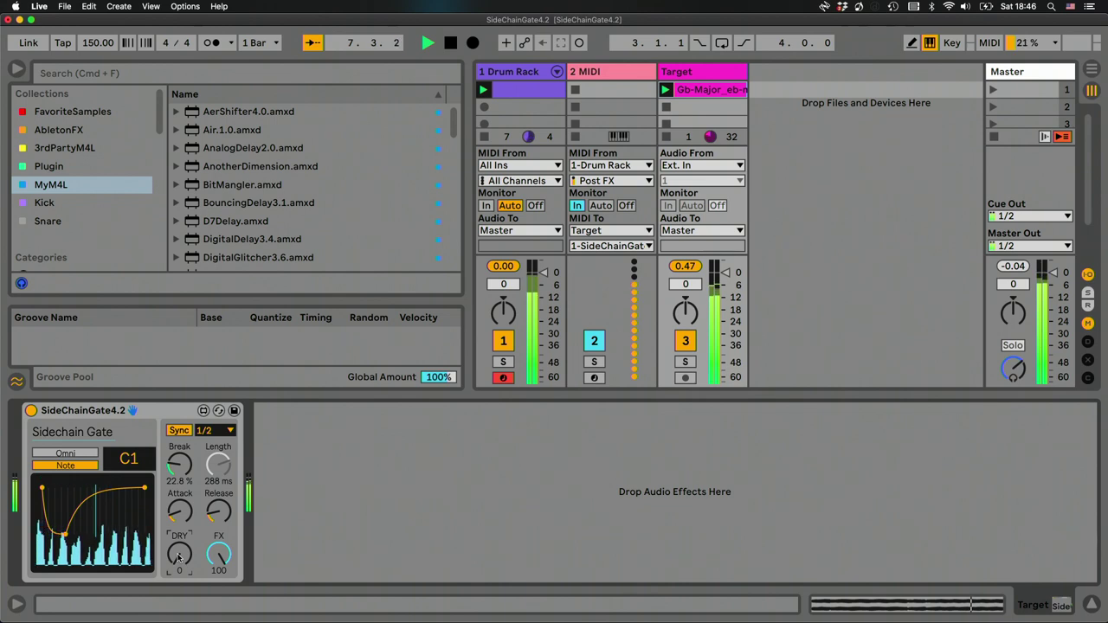
# Raise the Sidechain Gate's Release and set its sync length to 1/16
pyautogui.moveTo(216, 516); pyautogui.dragTo(217, 487)
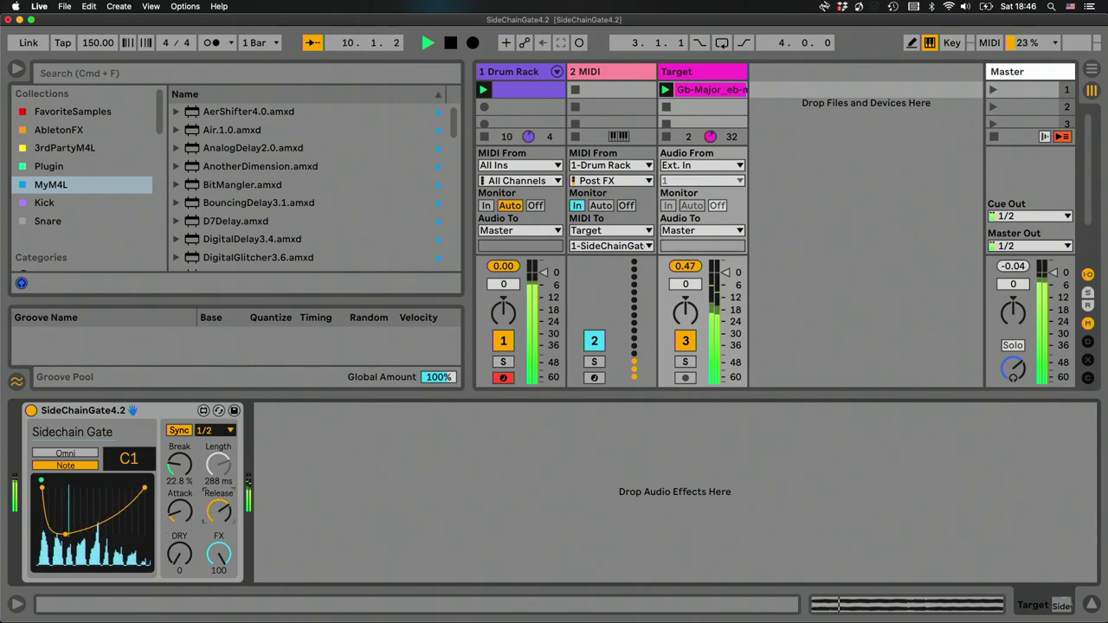
pyautogui.click(212, 431)
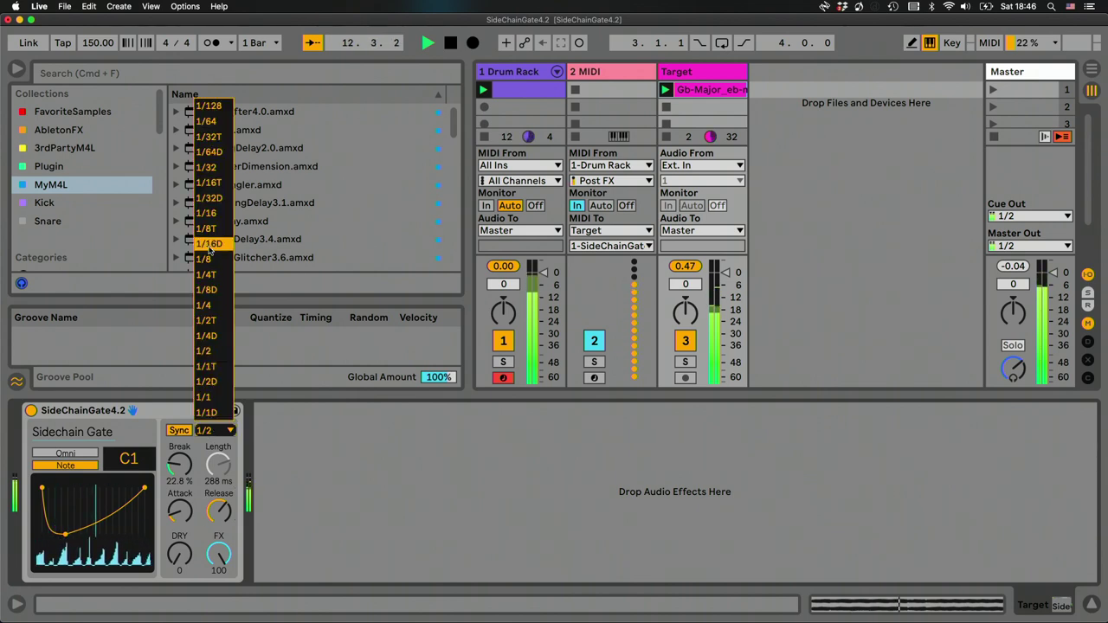
pyautogui.click(208, 213)
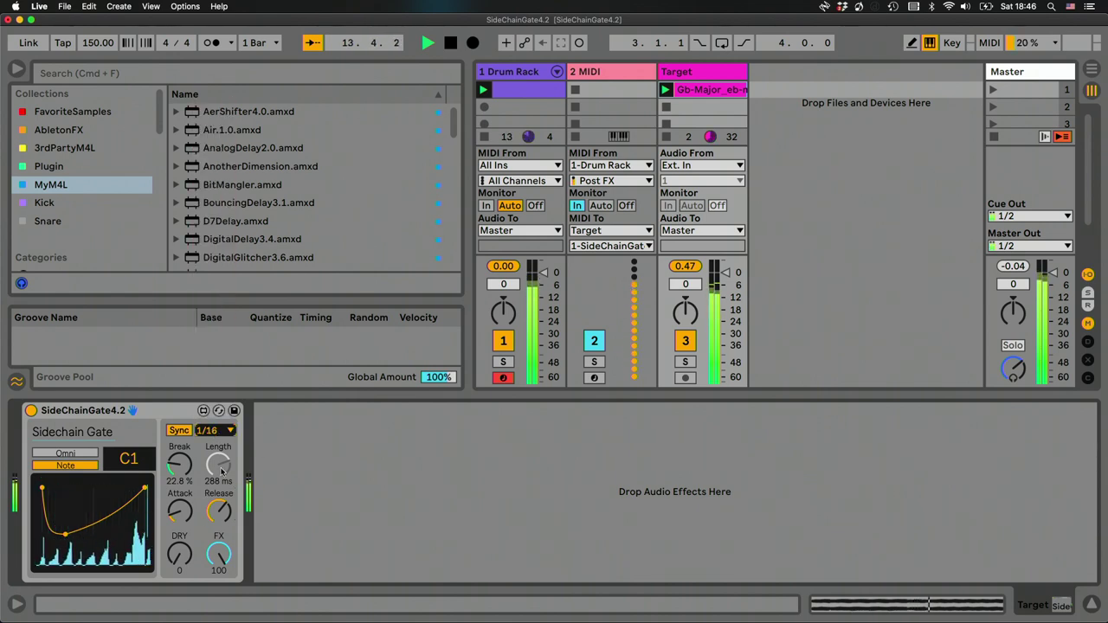
# Reshape the gate envelope with Break at 4.72 % and a much higher Release
pyautogui.moveTo(222, 513); pyautogui.dragTo(222, 495)
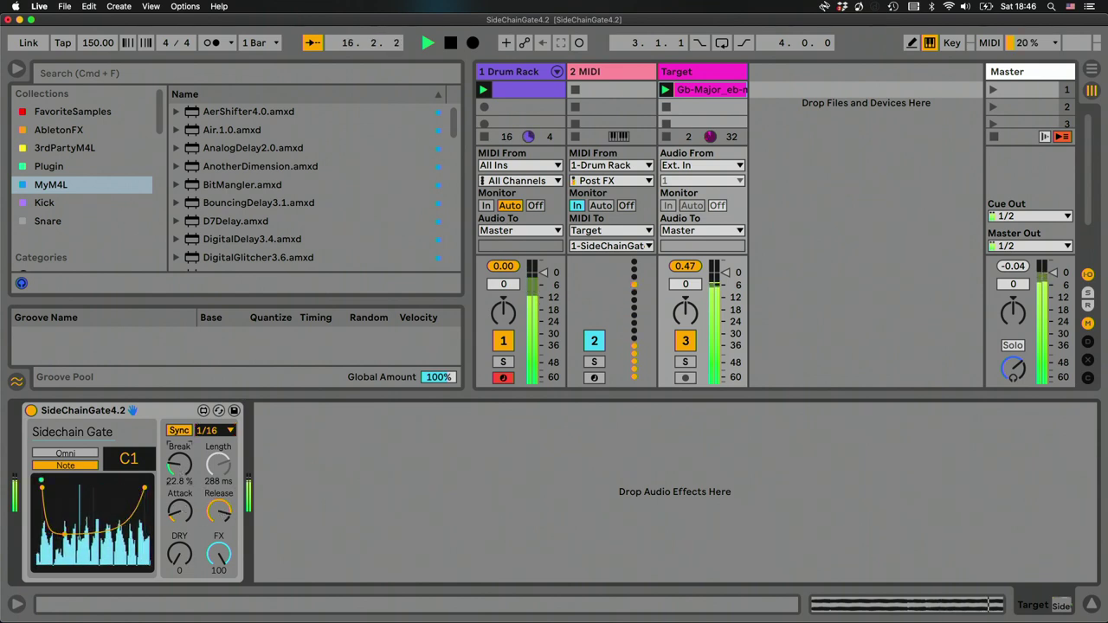
pyautogui.moveTo(179, 465); pyautogui.dragTo(179, 515)
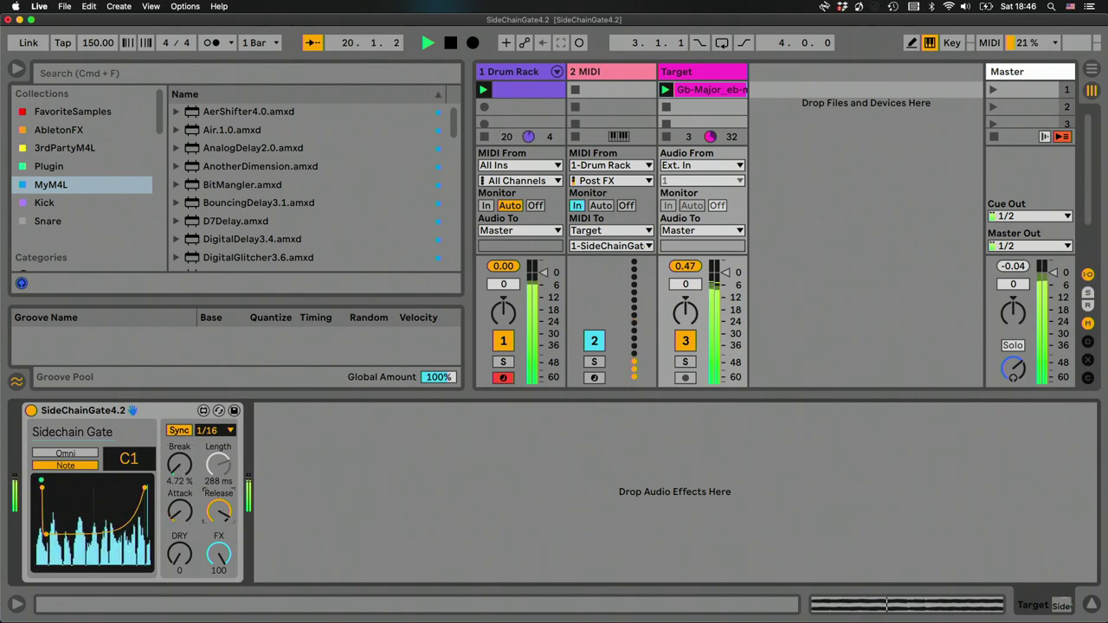
pyautogui.moveTo(218, 513); pyautogui.dragTo(208, 518)
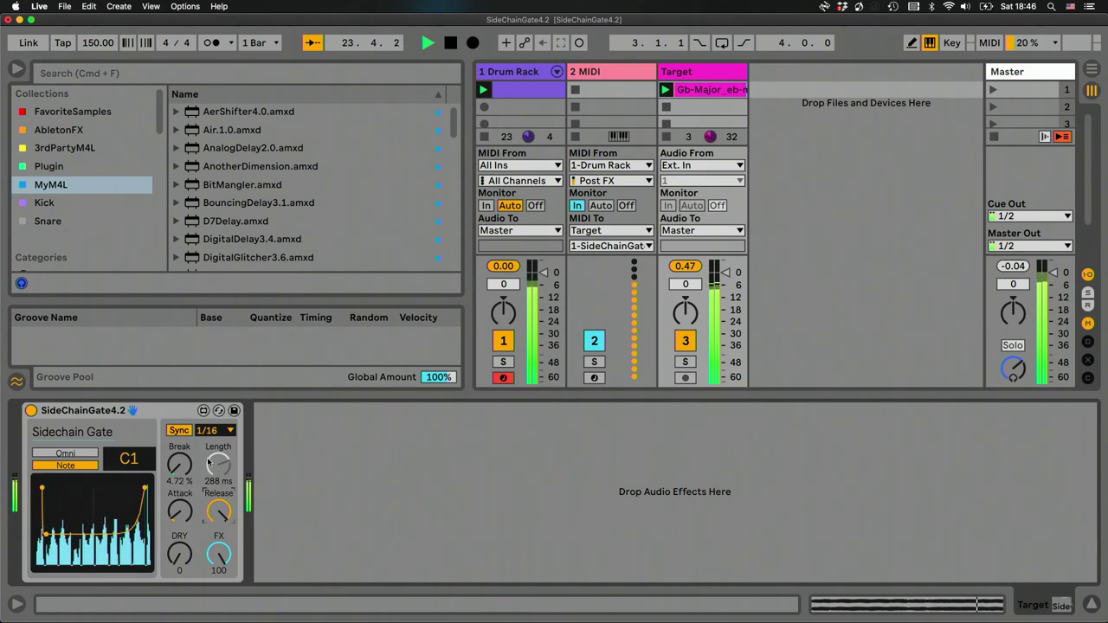
# Set the gate's sync length to 1/8 and reshape the envelope with a lower Release and Break at 50.4 %
pyautogui.click(212, 430)
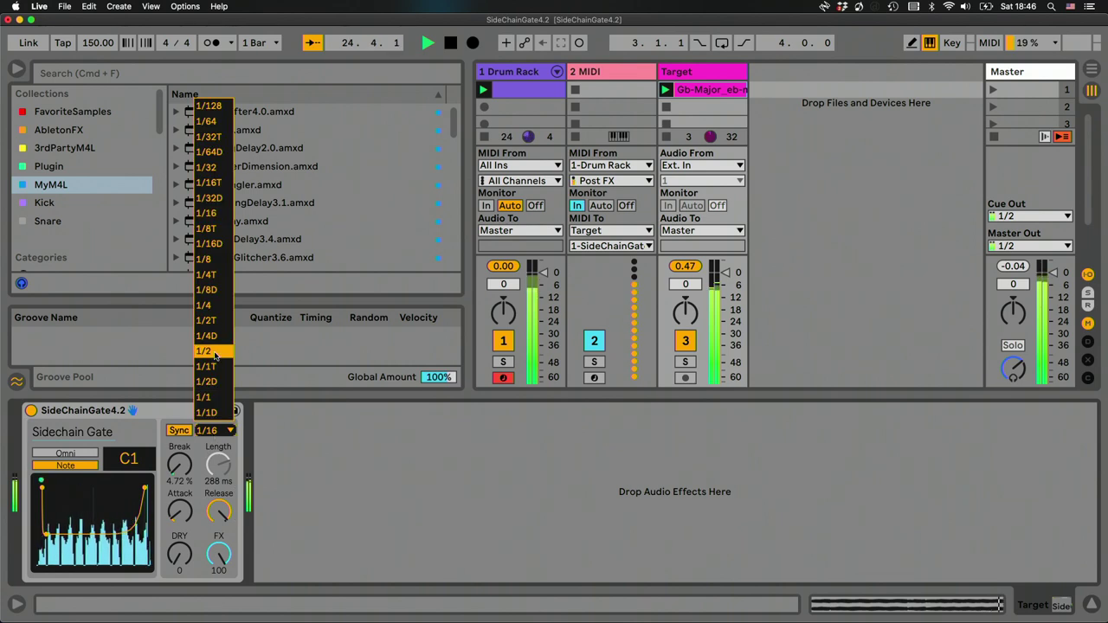
pyautogui.click(213, 260)
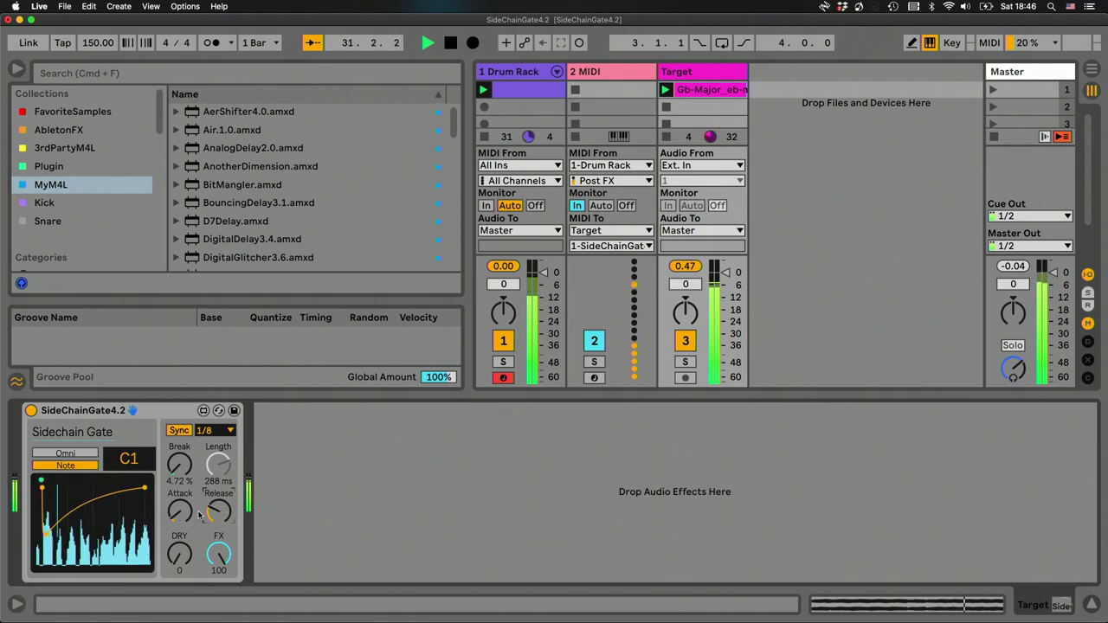
pyautogui.moveTo(179, 465)
pyautogui.mouseDown()
pyautogui.moveTo(179, 443)
pyautogui.moveTo(179, 462)
pyautogui.mouseUp()
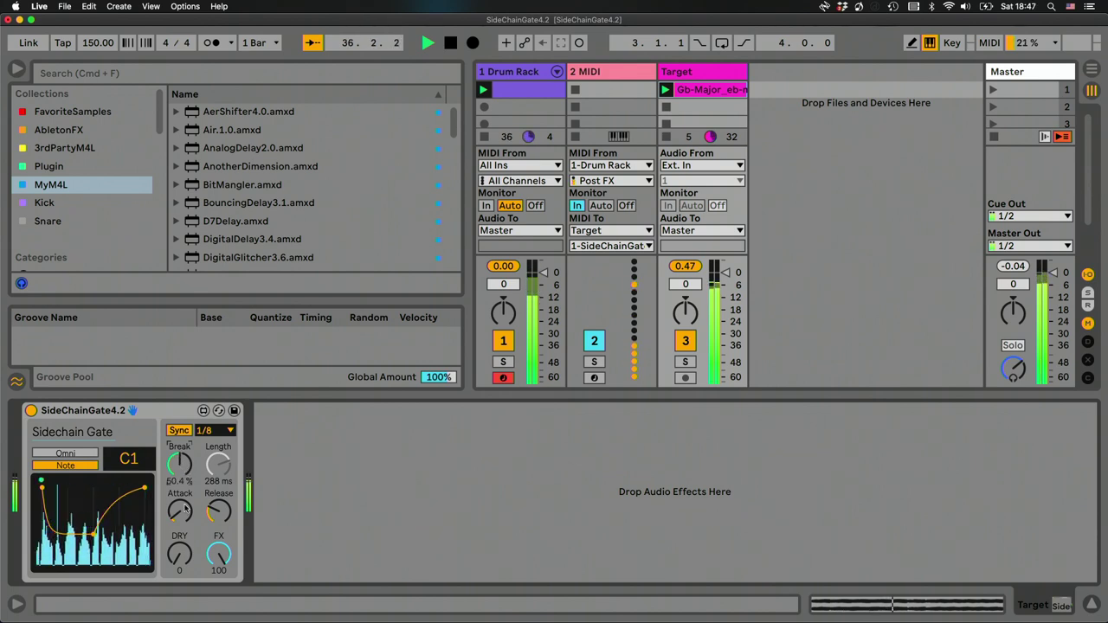
# Try different Attack and Release curves on the gate, ending with low Attack, high Release and Break at 14.2 %
pyautogui.moveTo(179, 511); pyautogui.dragTo(180, 502)
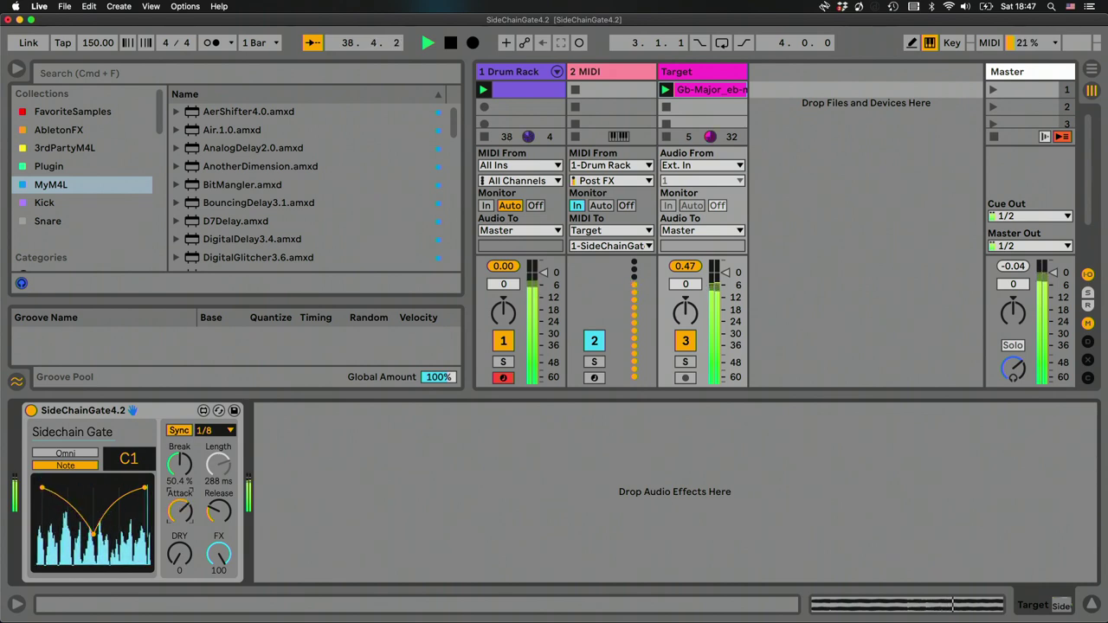
pyautogui.moveTo(218, 512); pyautogui.dragTo(218, 528)
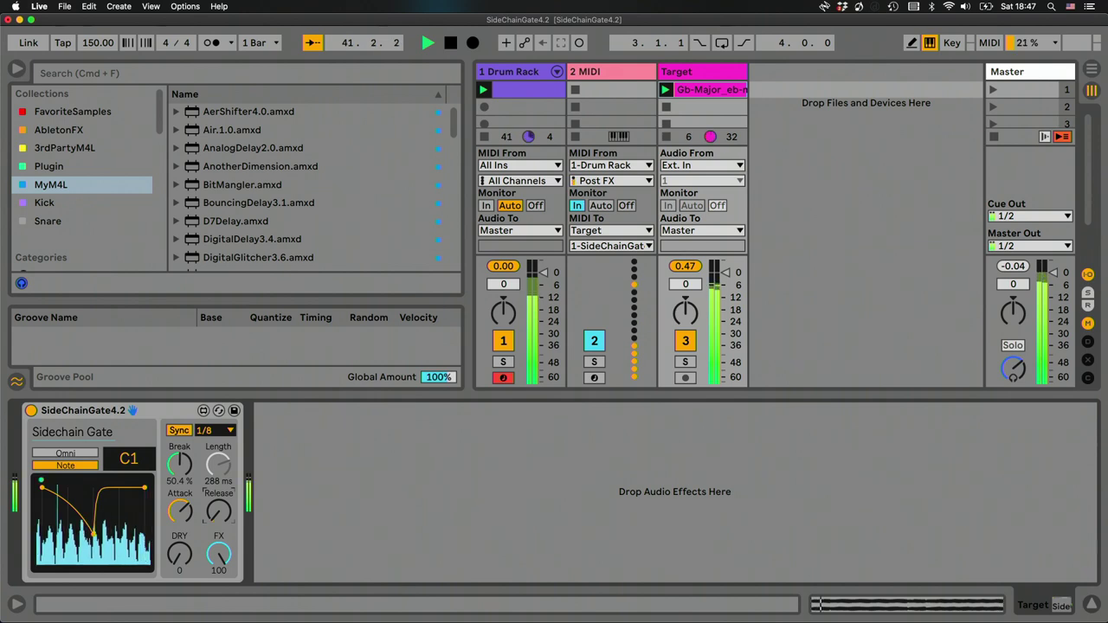
pyautogui.moveTo(218, 512)
pyautogui.mouseDown()
pyautogui.moveTo(218, 489)
pyautogui.moveTo(218, 513)
pyautogui.mouseUp()
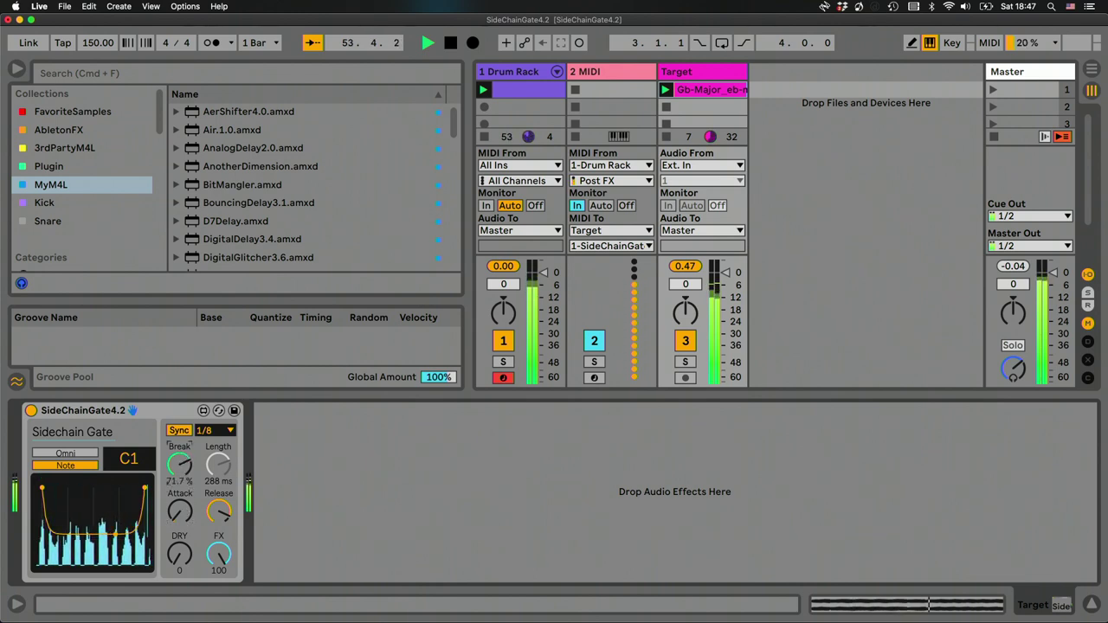
pyautogui.moveTo(179, 465); pyautogui.dragTo(179, 474)
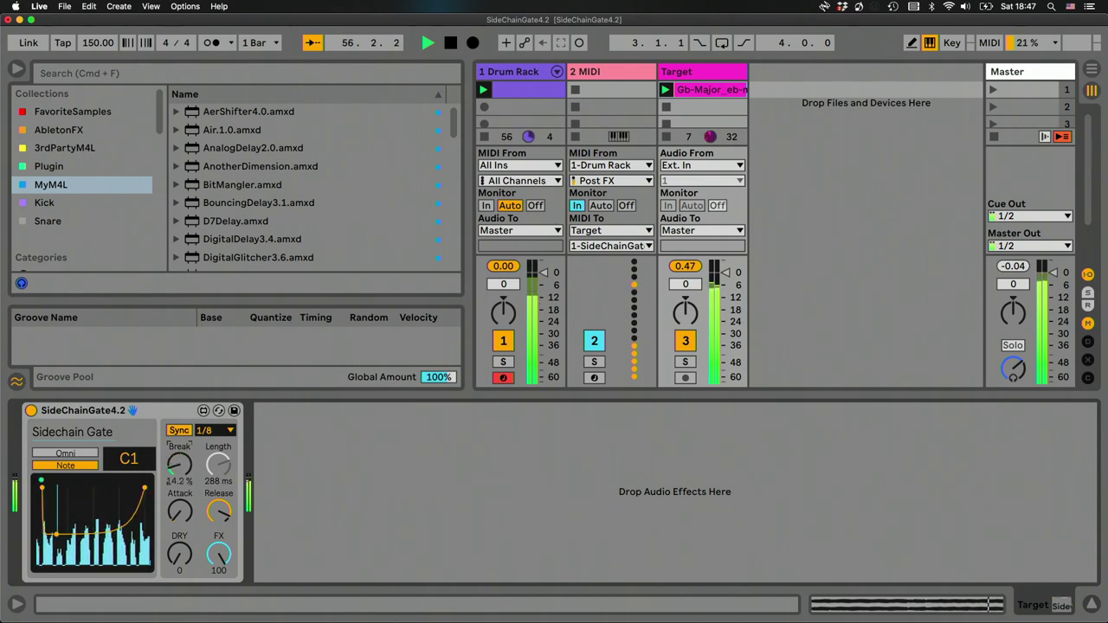
# Set the gate's sync length to 1/2 and reshape the envelope with a moderate Attack and Release and Break at 6.30 %
pyautogui.click(221, 431)
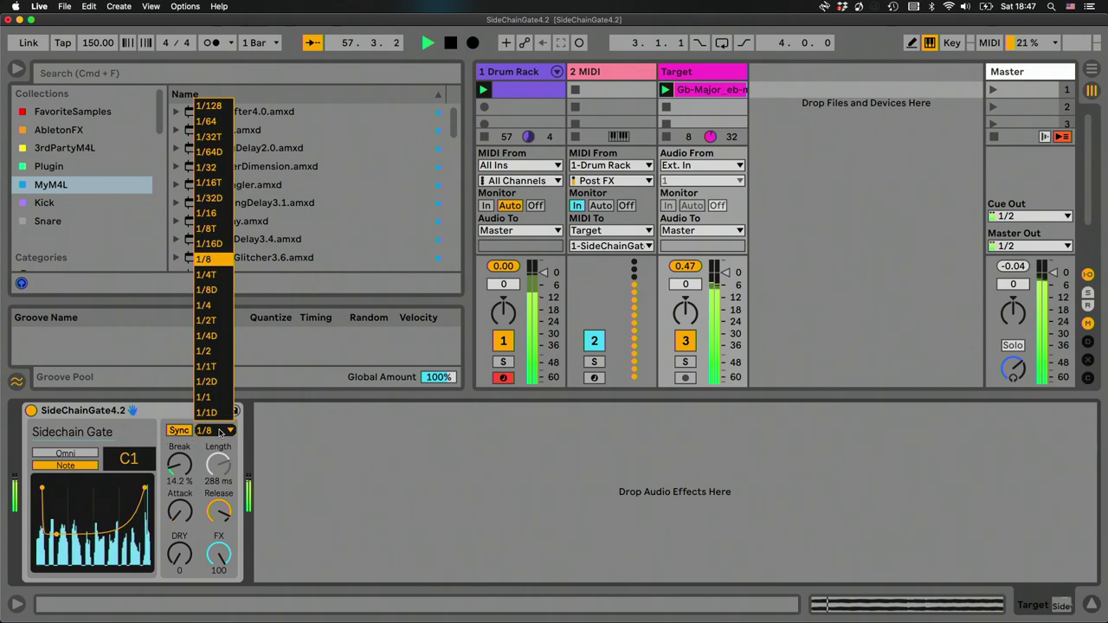
pyautogui.click(204, 351)
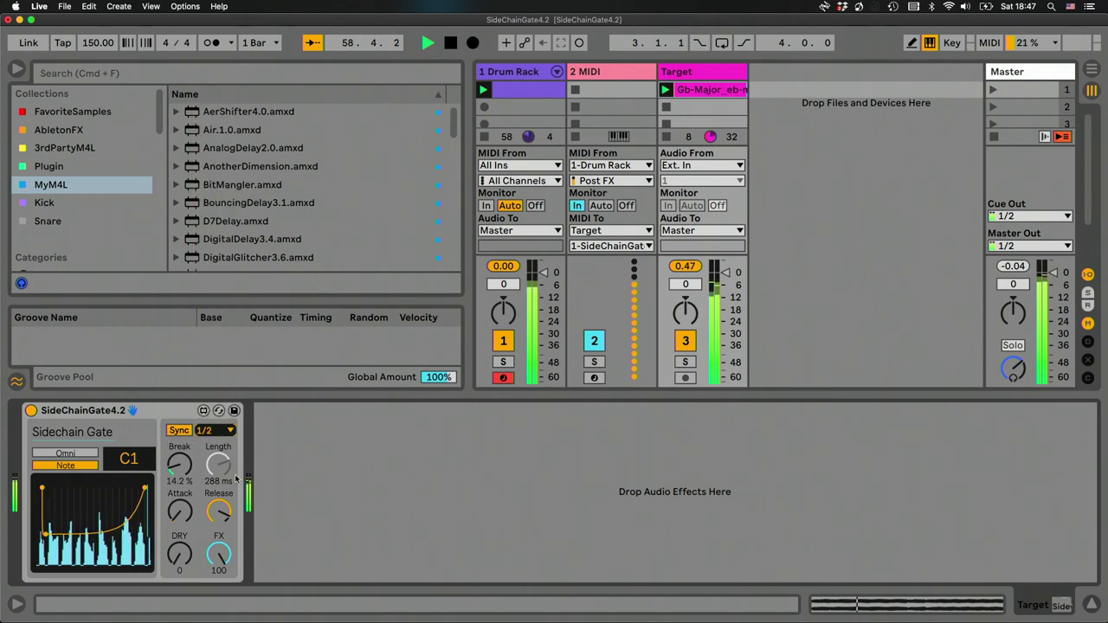
pyautogui.moveTo(219, 512); pyautogui.dragTo(220, 497)
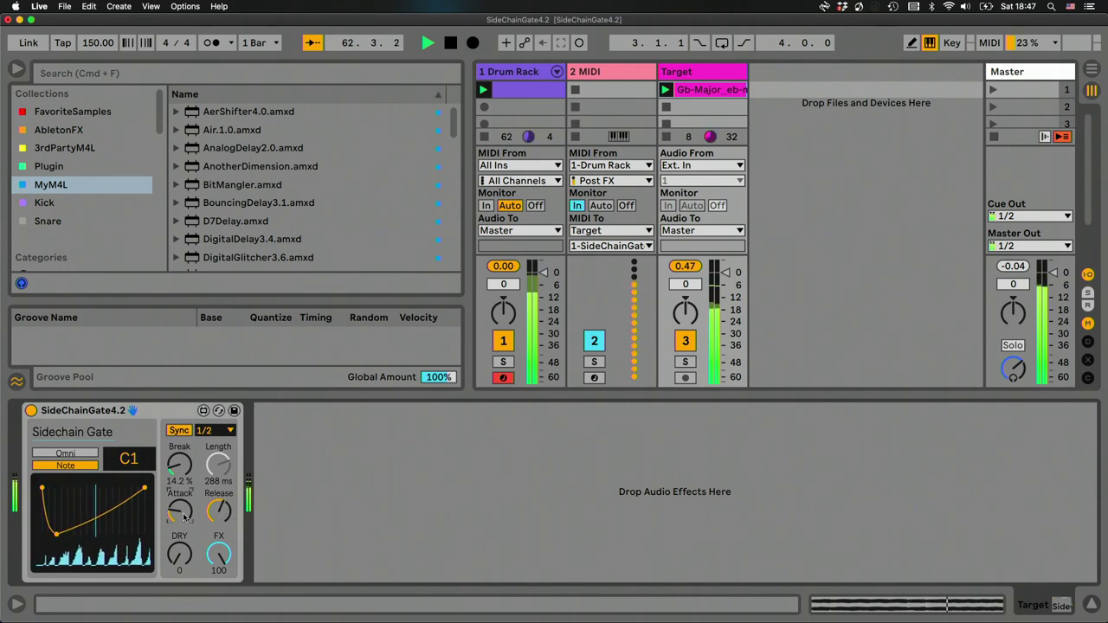
pyautogui.moveTo(179, 465); pyautogui.dragTo(180, 476)
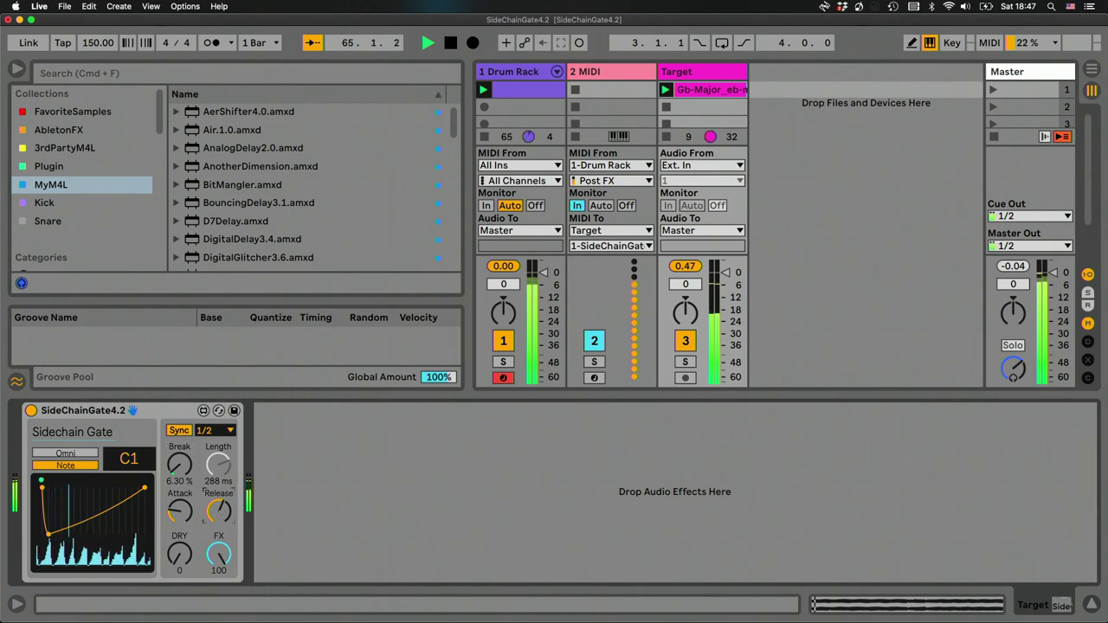
pyautogui.moveTo(220, 512); pyautogui.dragTo(220, 528)
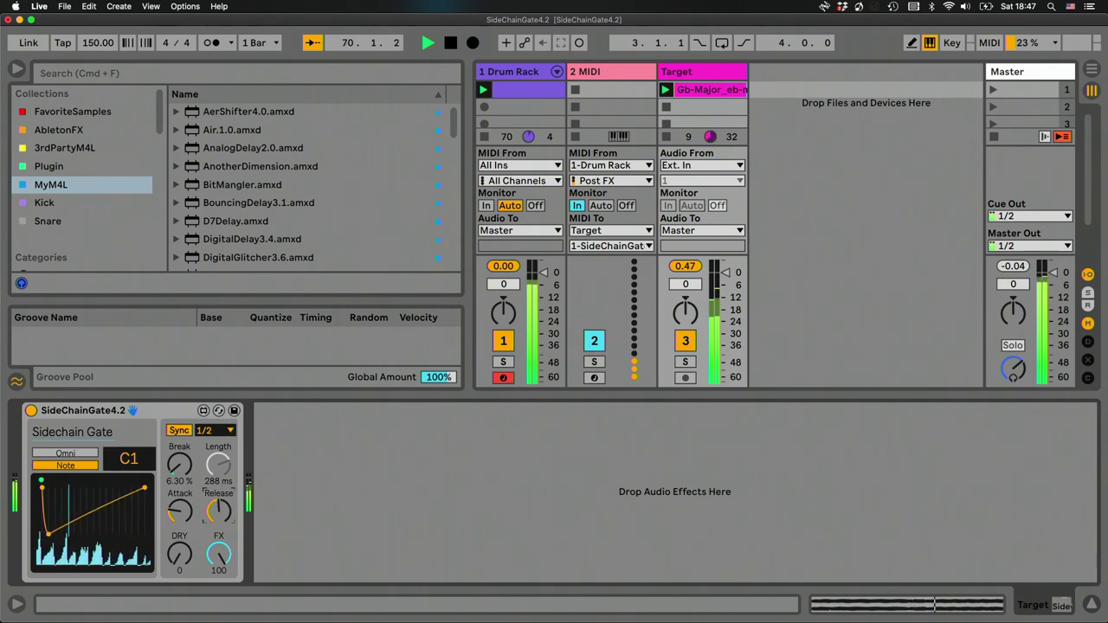
# Adjust the gate envelope to a Break of 26.8 % with reduced Attack and Release
pyautogui.scroll(10, 176, 477)
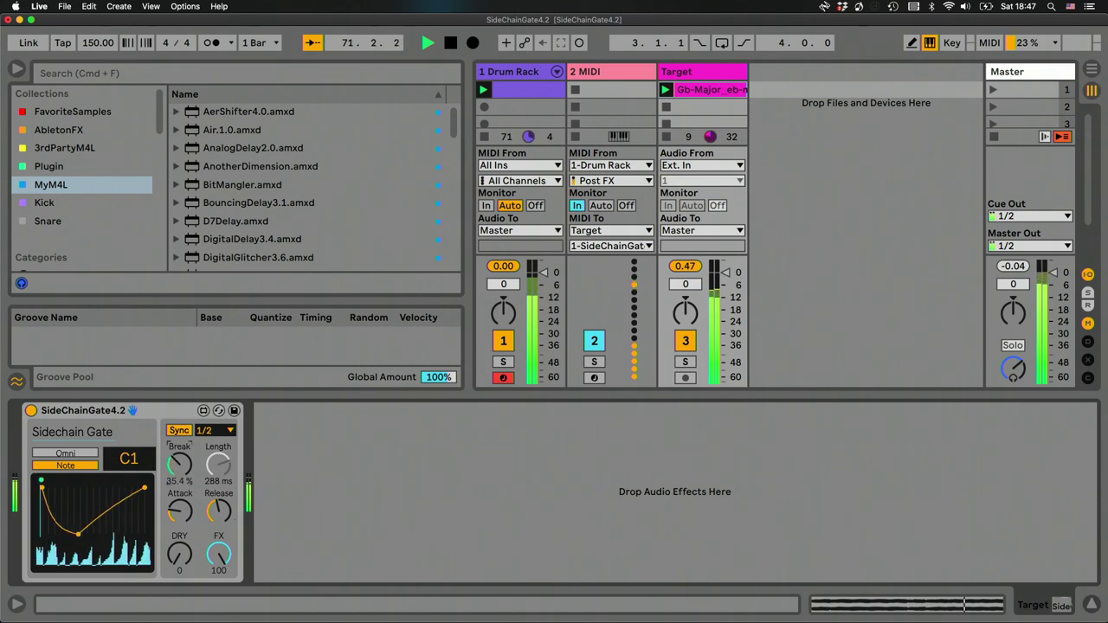
pyautogui.scroll(-5, 169, 494)
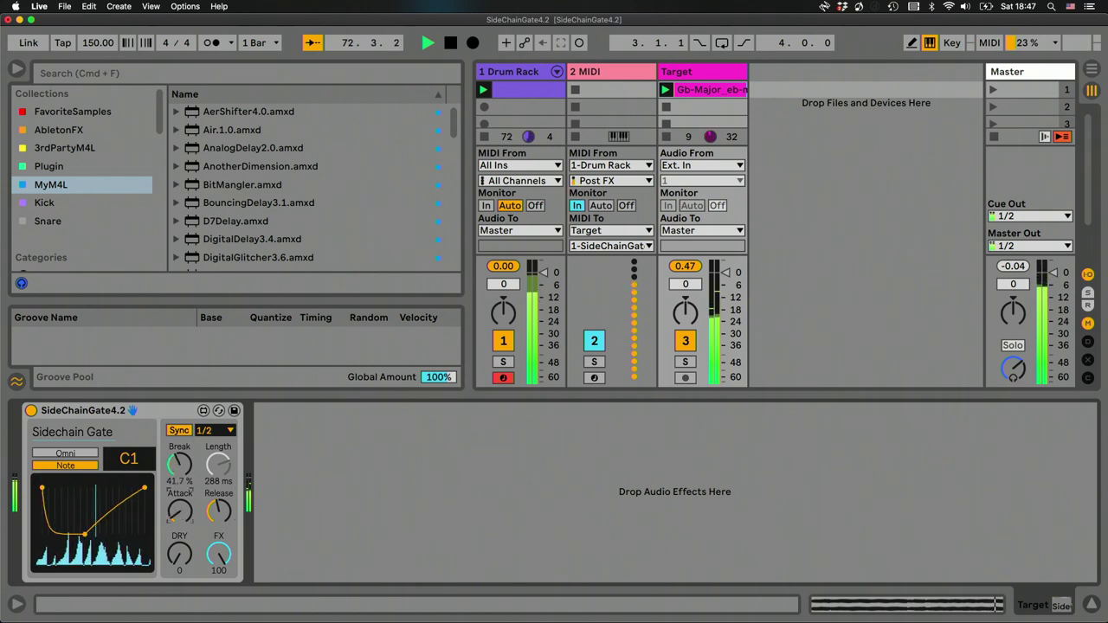
pyautogui.click(219, 512)
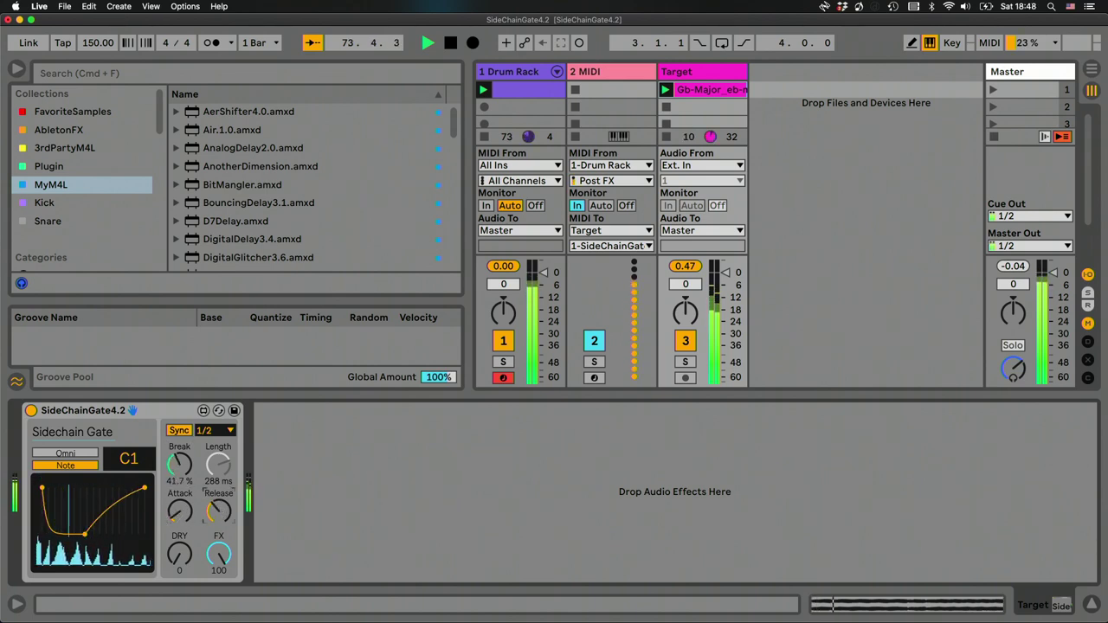
pyautogui.scroll(-3, 175, 459)
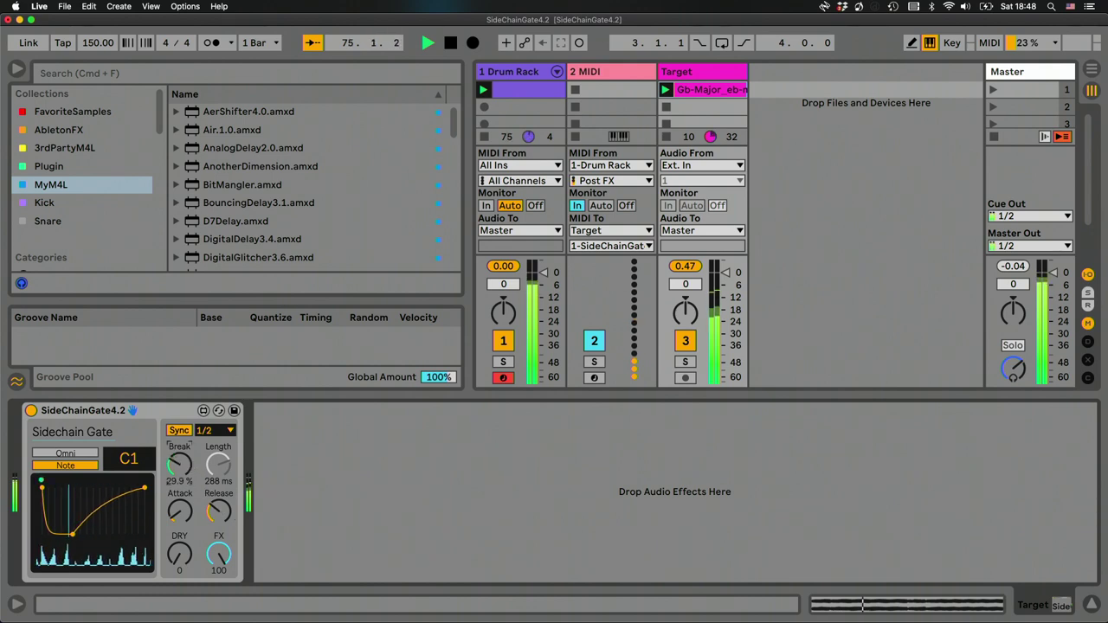
pyautogui.scroll(-1, 179, 465)
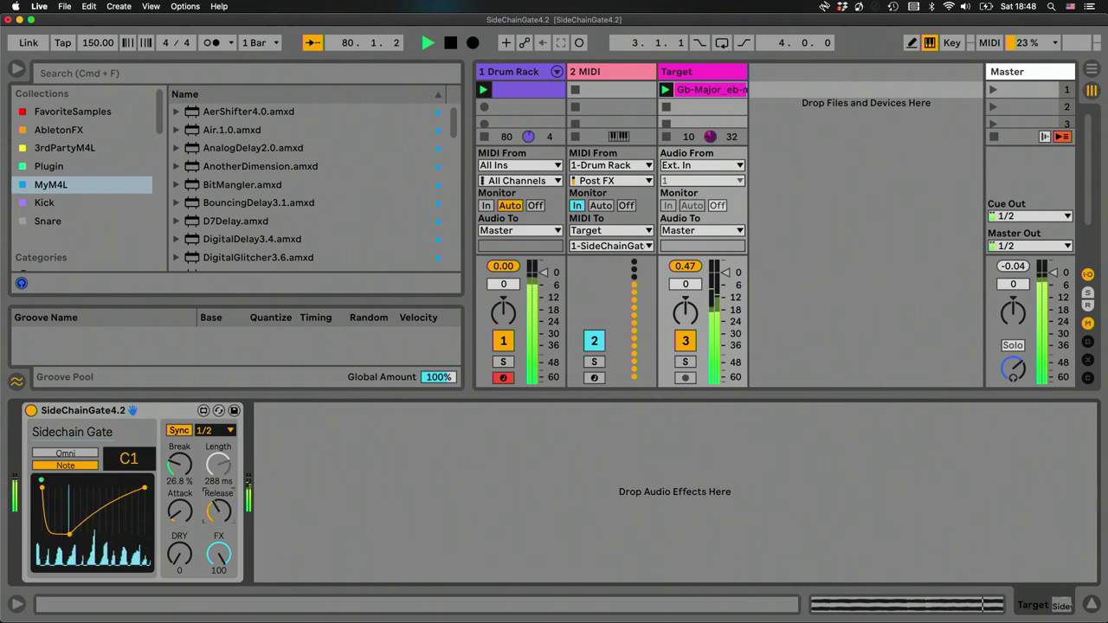
# Fine-tune the gate envelope to a Break of 25.2 % with minimum Attack and high Release
pyautogui.moveTo(219, 511); pyautogui.dragTo(218, 493)
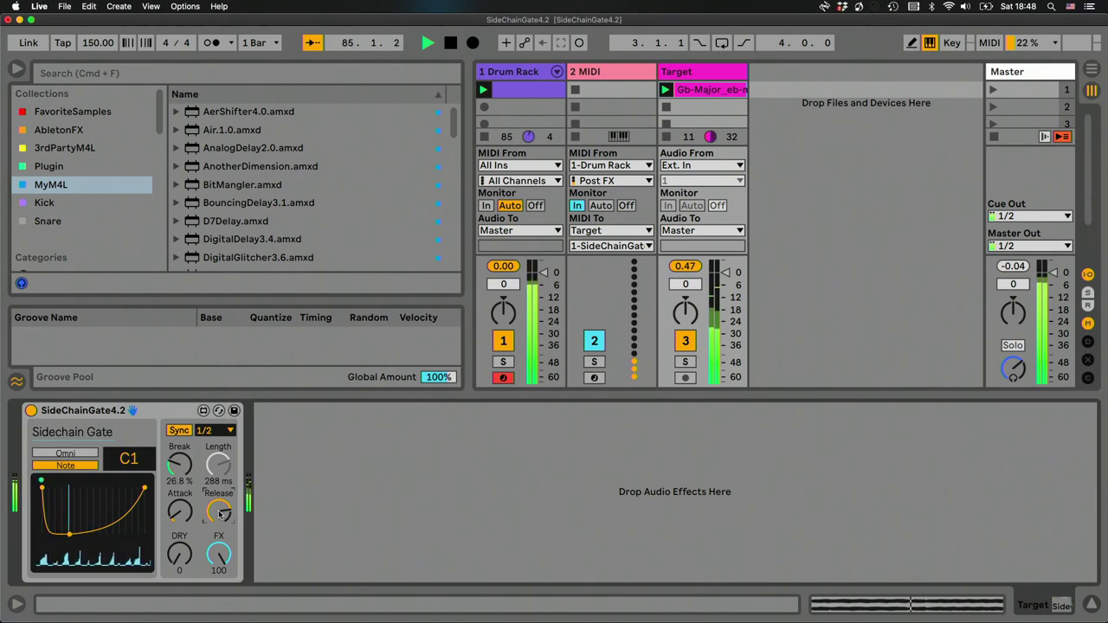
pyautogui.moveTo(221, 513); pyautogui.dragTo(221, 552)
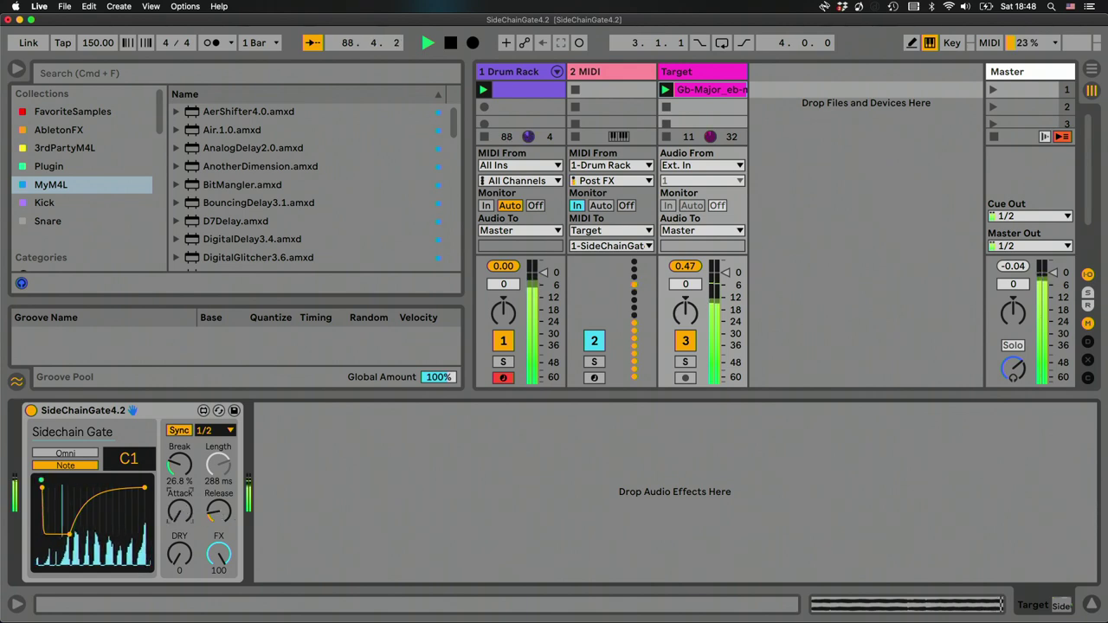
pyautogui.moveTo(179, 465)
pyautogui.mouseDown()
pyautogui.moveTo(180, 485)
pyautogui.moveTo(179, 466)
pyautogui.mouseUp()
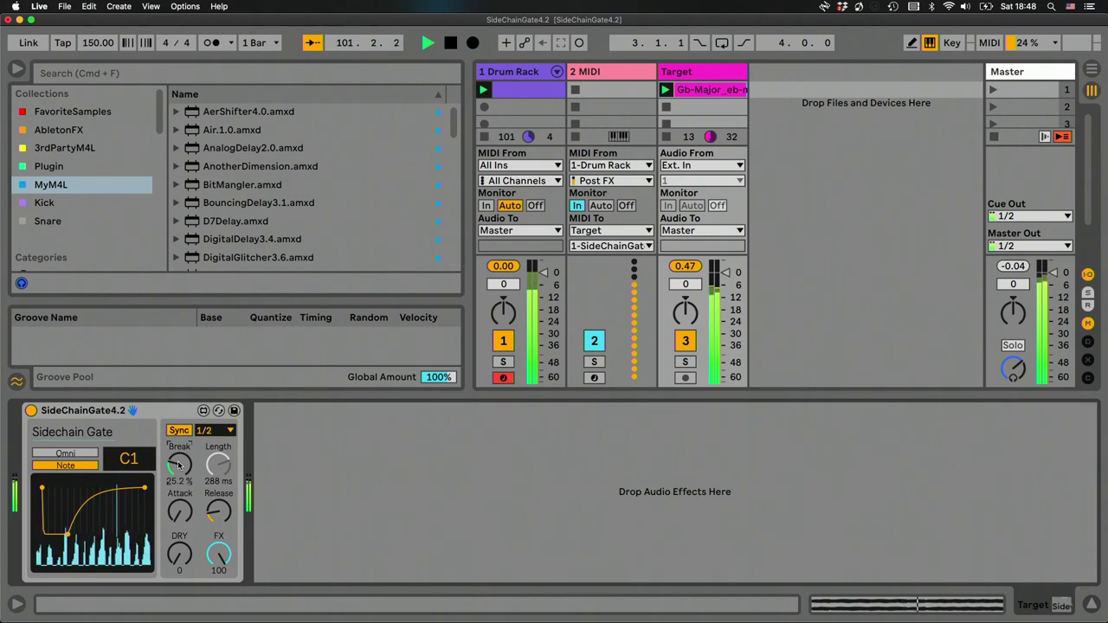
pyautogui.moveTo(216, 510); pyautogui.dragTo(216, 512)
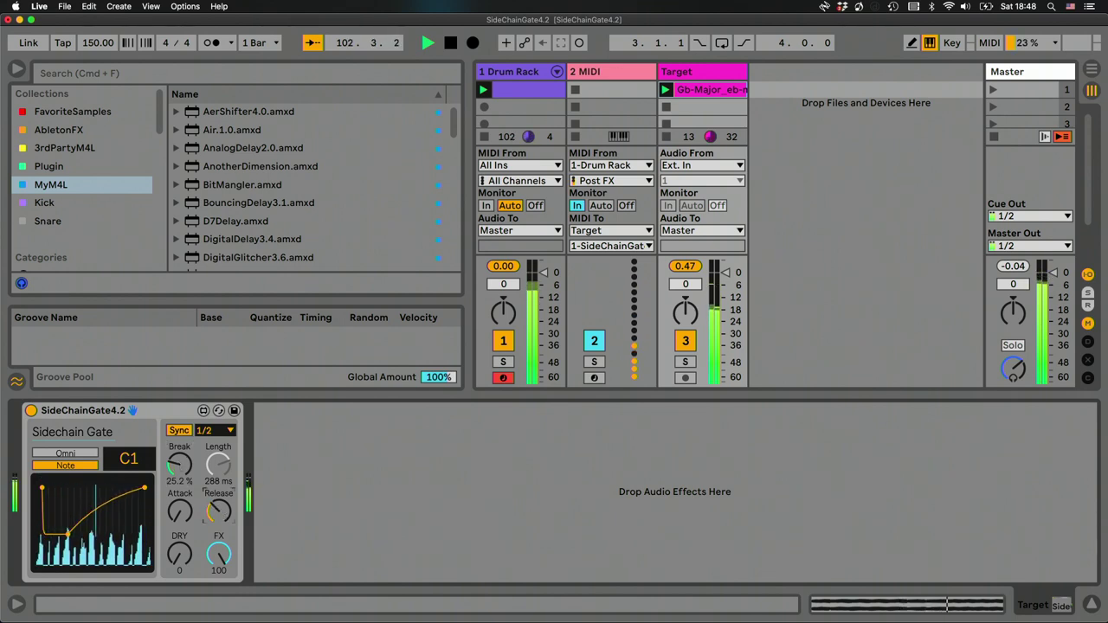
pyautogui.moveTo(217, 513); pyautogui.dragTo(221, 514)
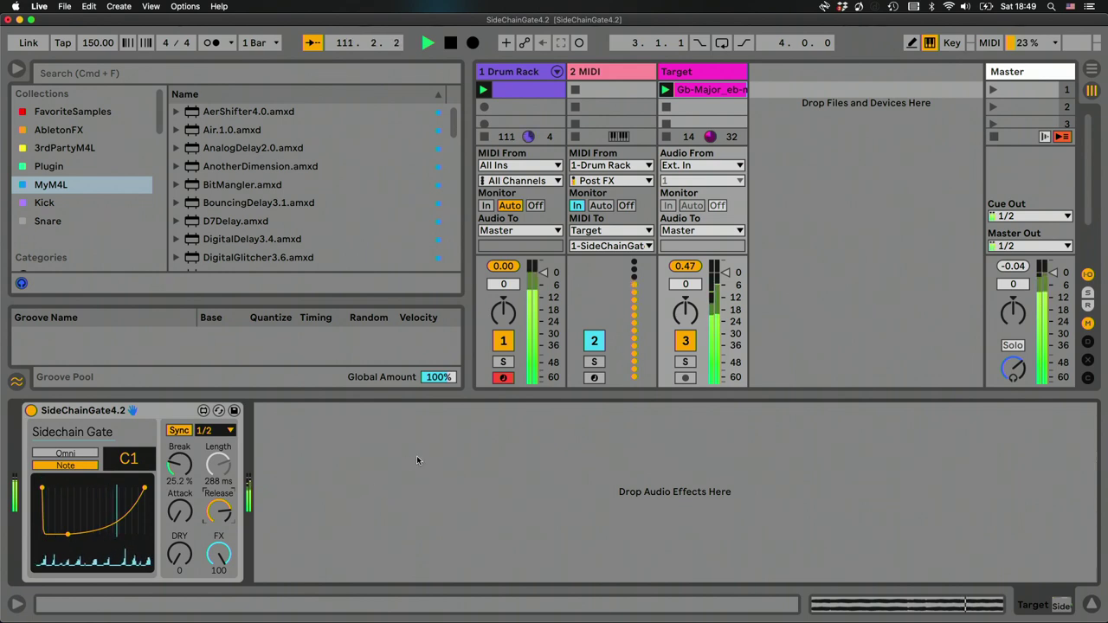
# Stop playback and delete the 2 MIDI track that routes the drums to the gate
pyautogui.press('space')
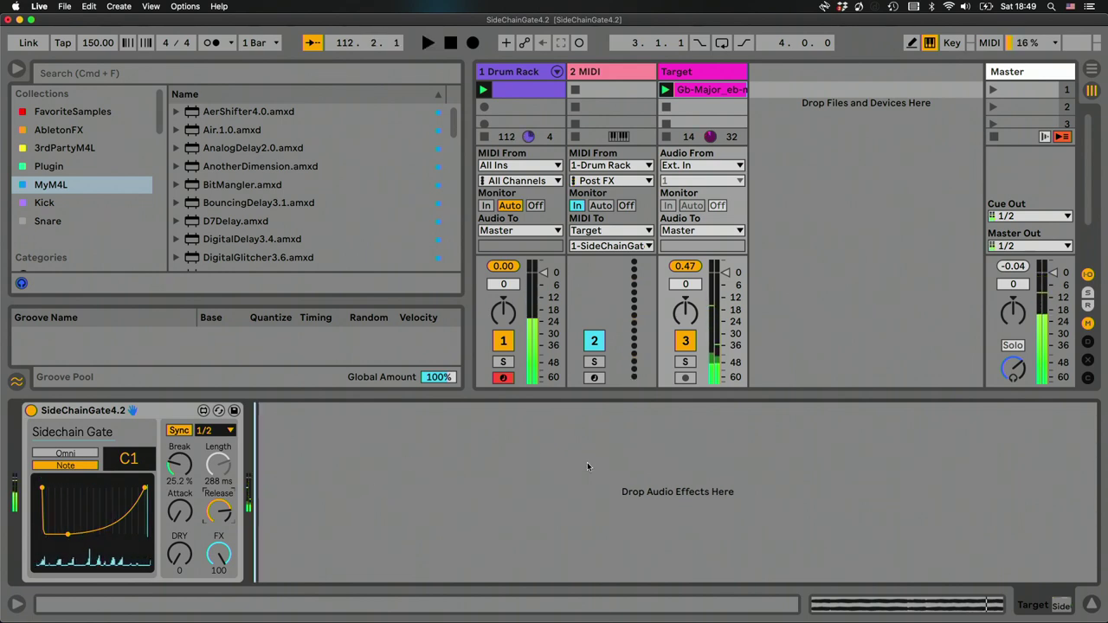
pyautogui.click(602, 73)
pyautogui.press('Delete')
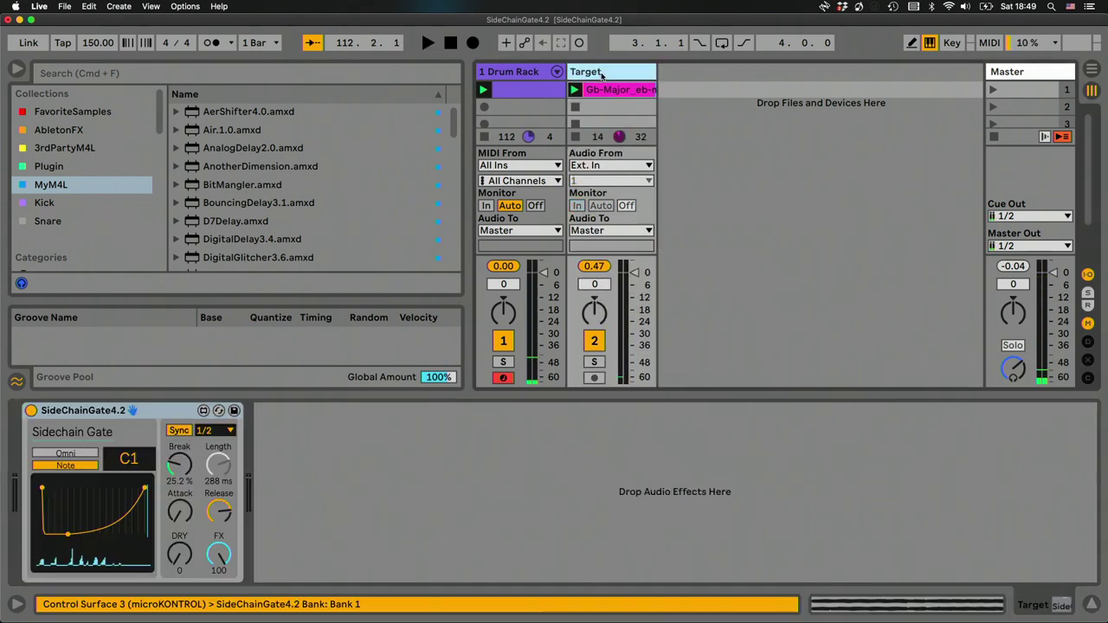
# Select the 1 Drum Rack track and launch its first clip to restart playback
pyautogui.click(519, 78)
pyautogui.click(484, 90)
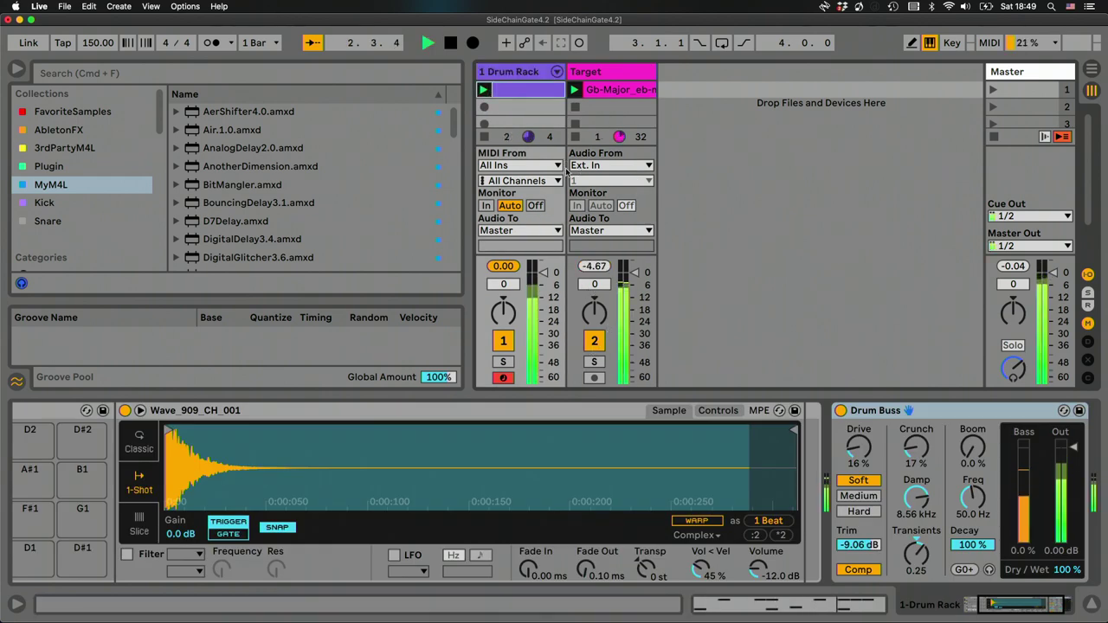
# Insert a new MIDI track directly after the 1 Drum Rack track and select it
pyautogui.click(511, 75)
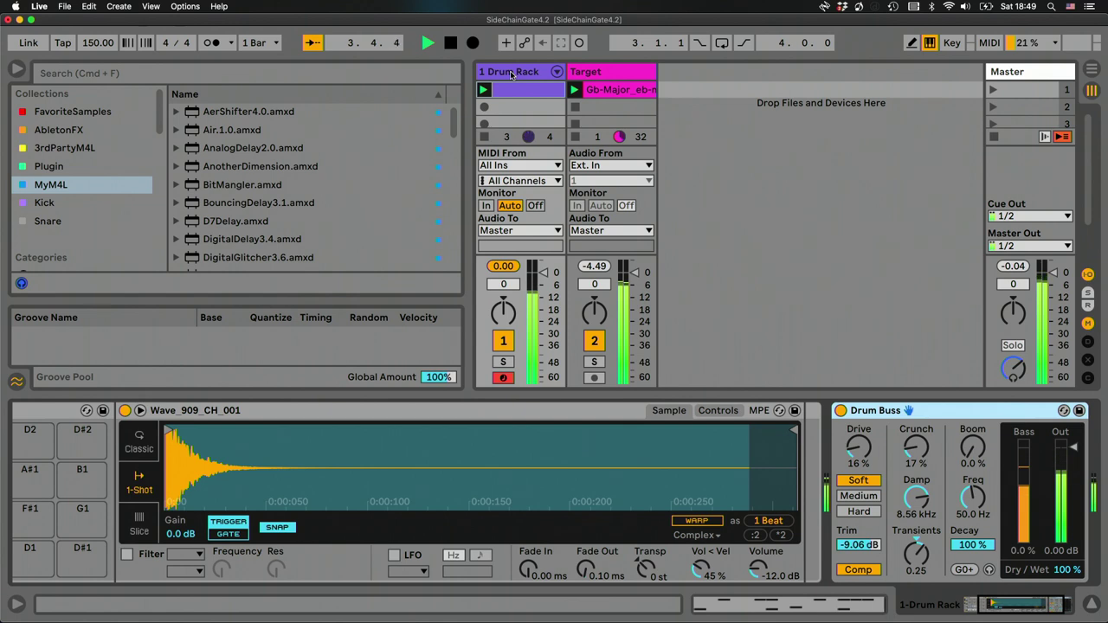
pyautogui.click(119, 6)
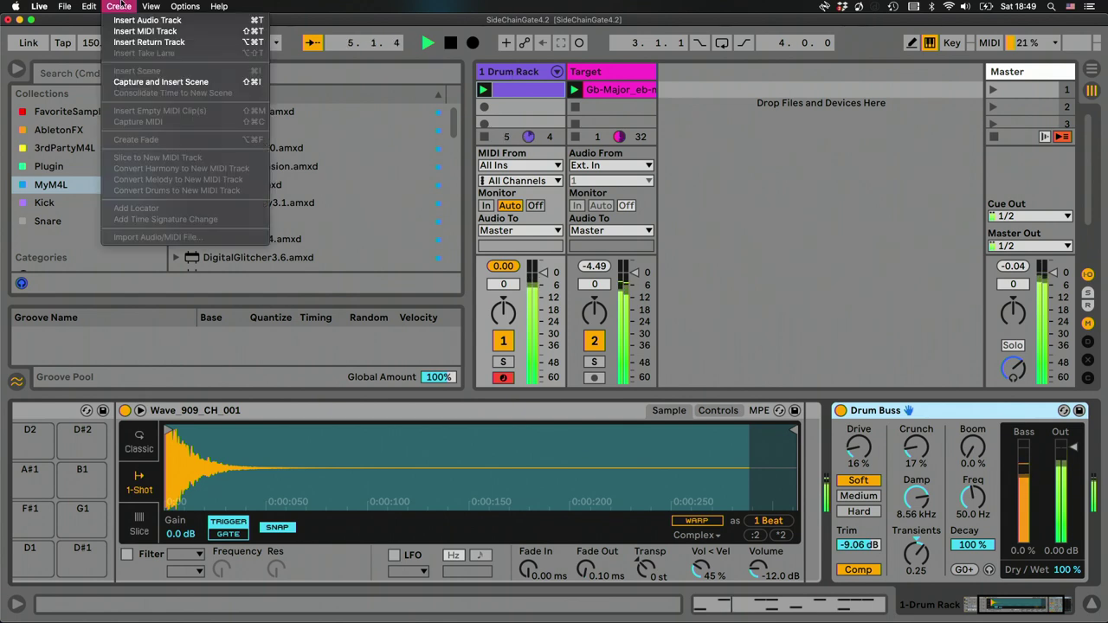
pyautogui.click(124, 32)
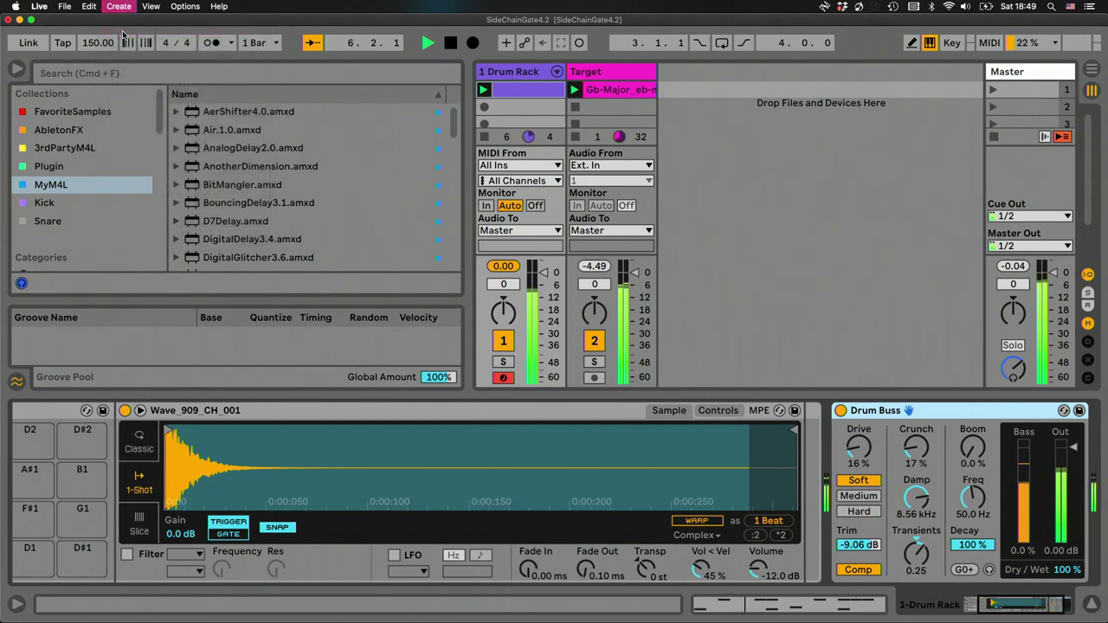
pyautogui.click(623, 76)
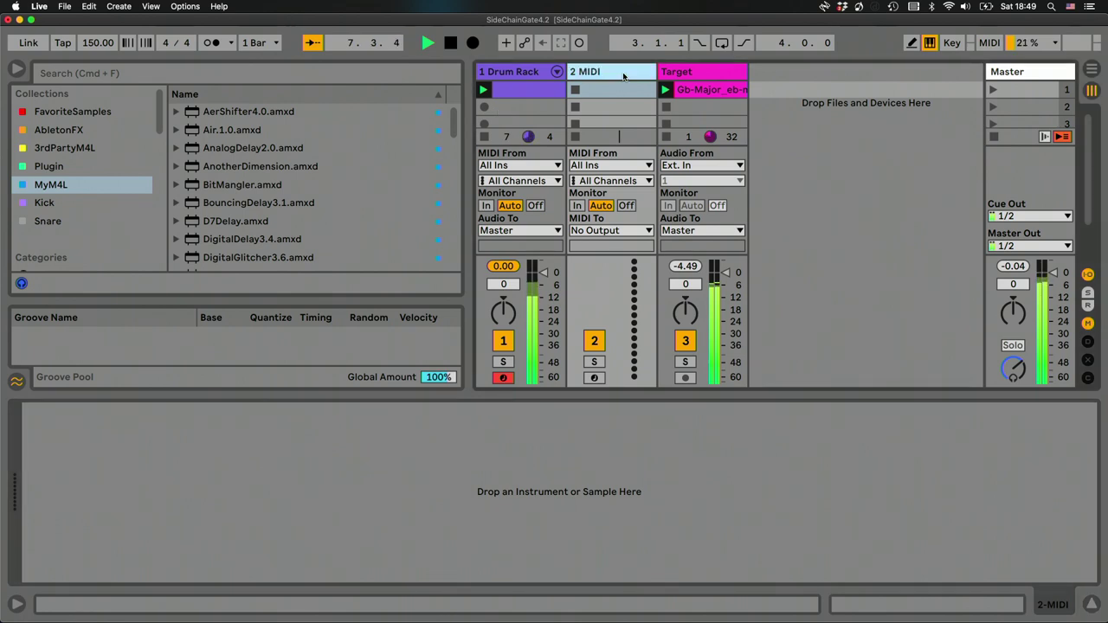
# Rename the new MIDI track as MIDI Through
pyautogui.press('super+r')
pyautogui.write('MIDI Through')
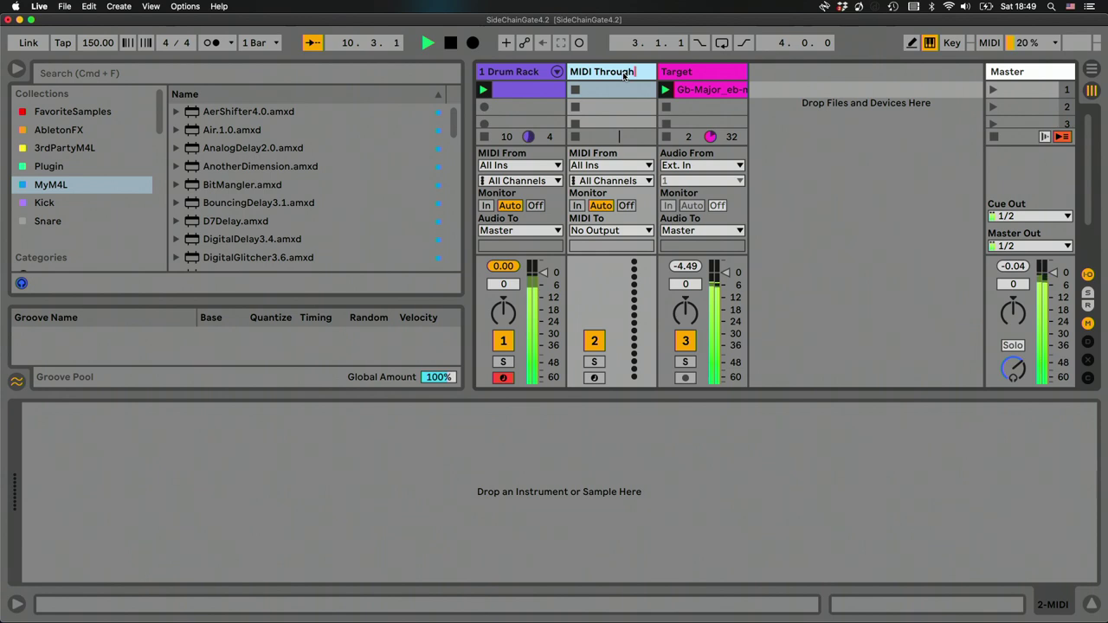
pyautogui.press('Return')
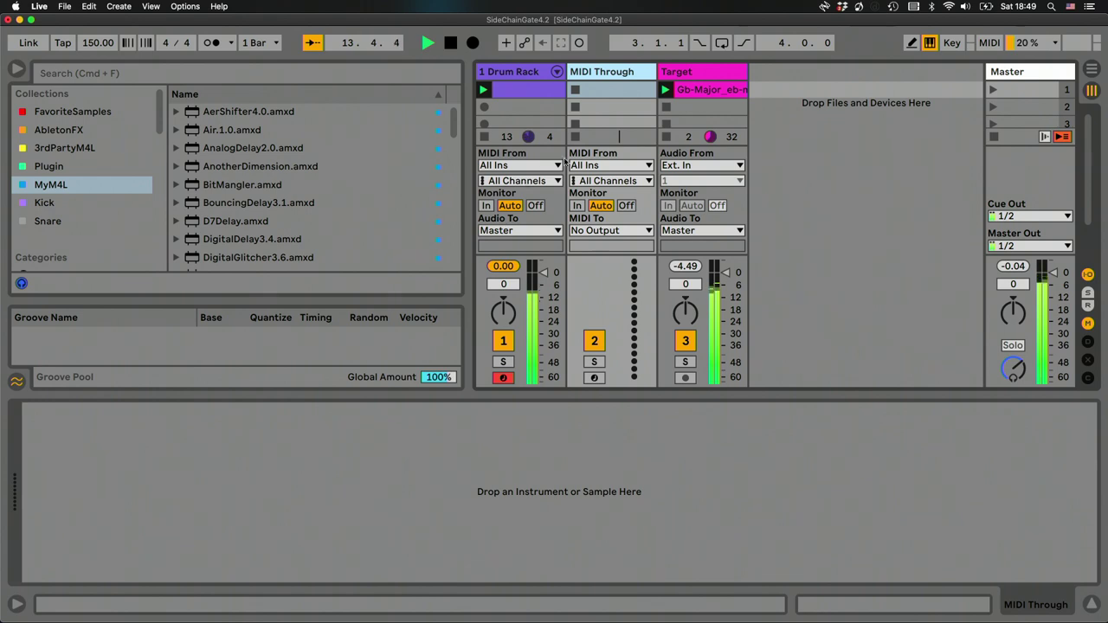
# Route MIDI Through's input from 1-Drum Rack and its output to Target, with monitoring set to In
pyautogui.click(590, 165)
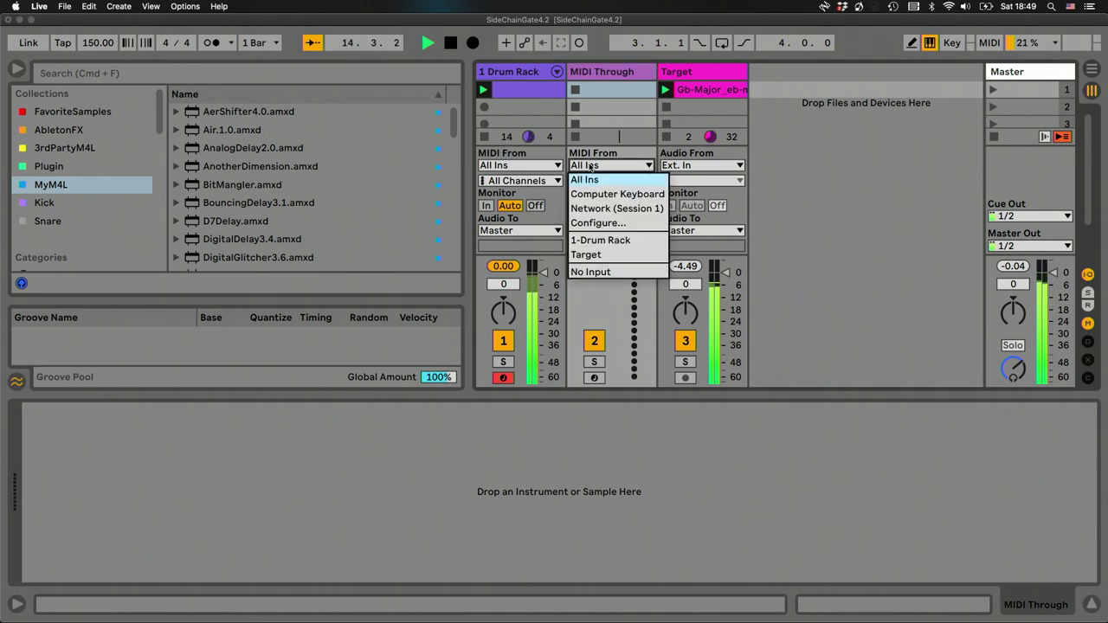
pyautogui.click(592, 240)
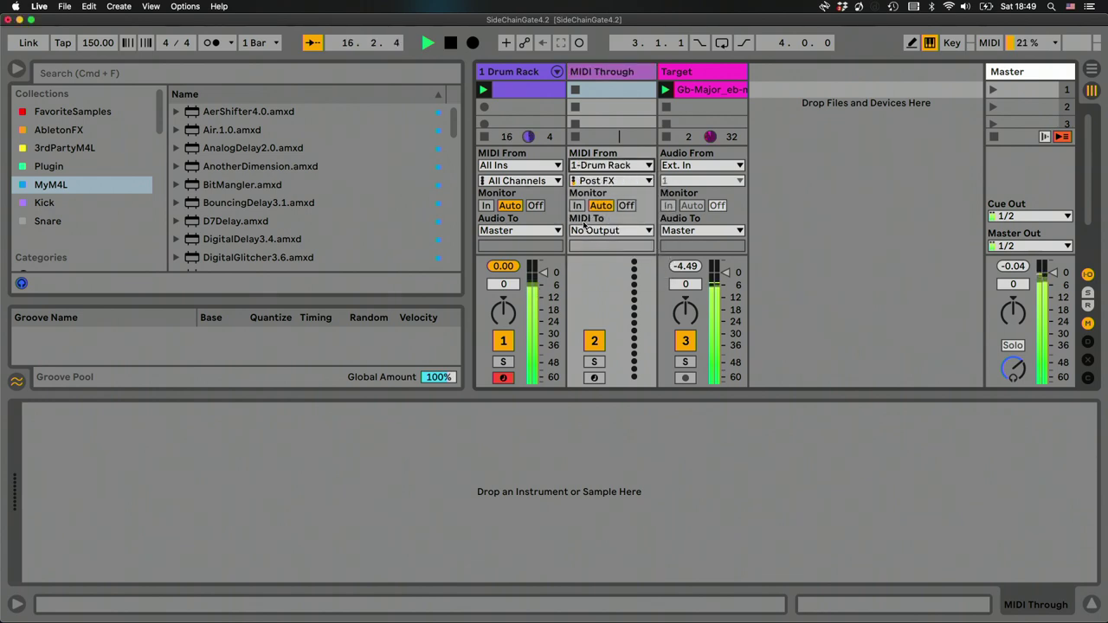
pyautogui.click(577, 206)
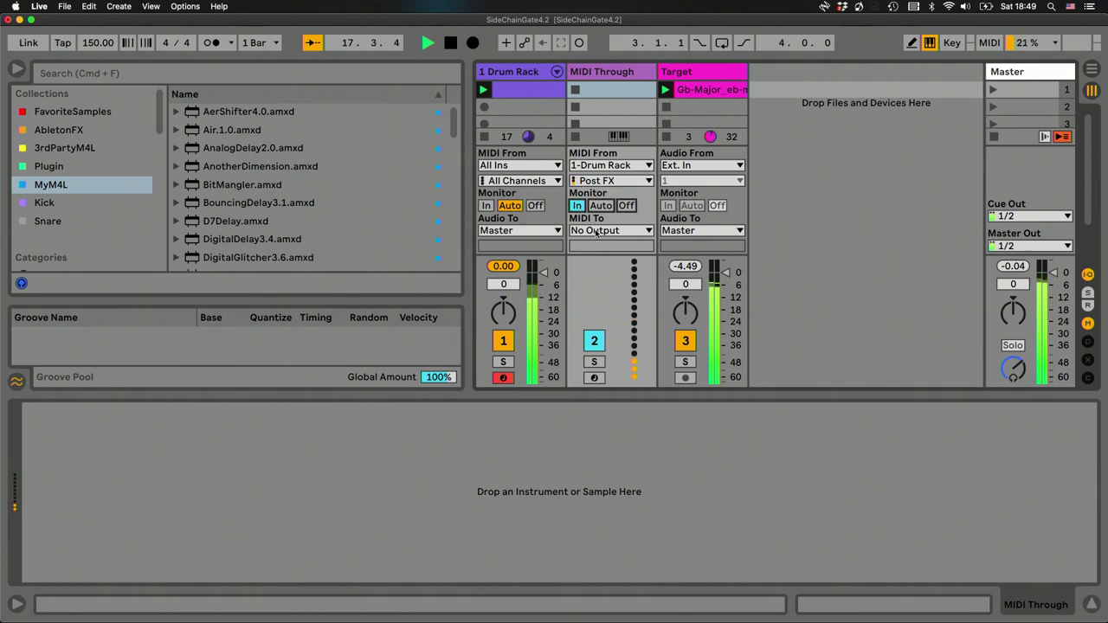
pyautogui.click(596, 231)
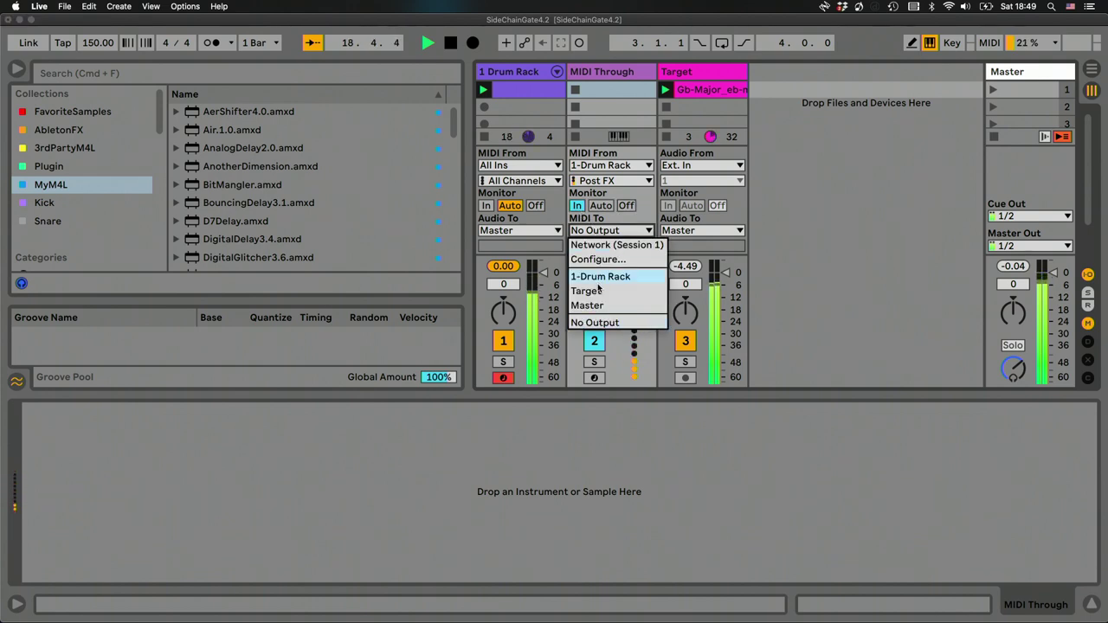
pyautogui.click(587, 292)
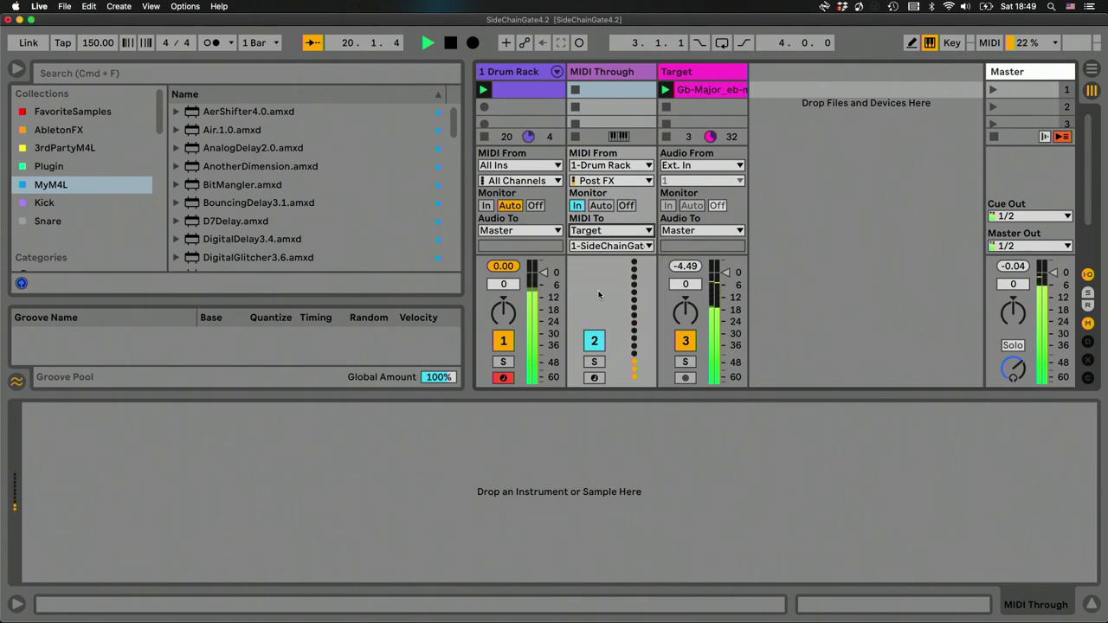
# Open the 1 Drum Rack clip's notes and delete all Wave_808CH_001 notes
pyautogui.click(693, 75)
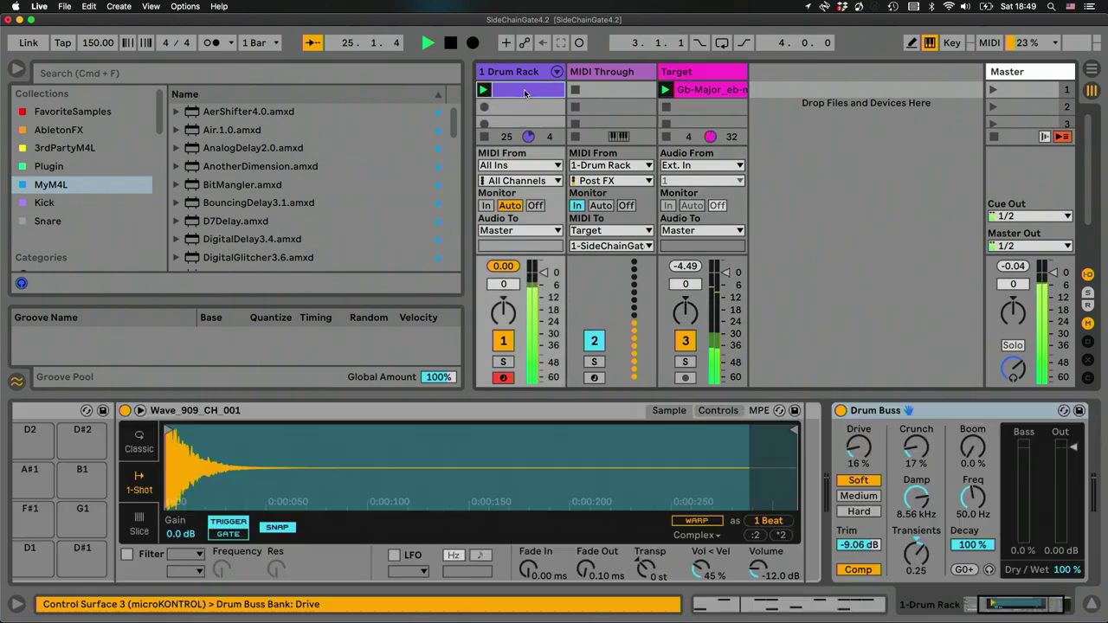
pyautogui.press('Left')
pyautogui.press('Left')
pyautogui.hotkey('shift', 'Tab')
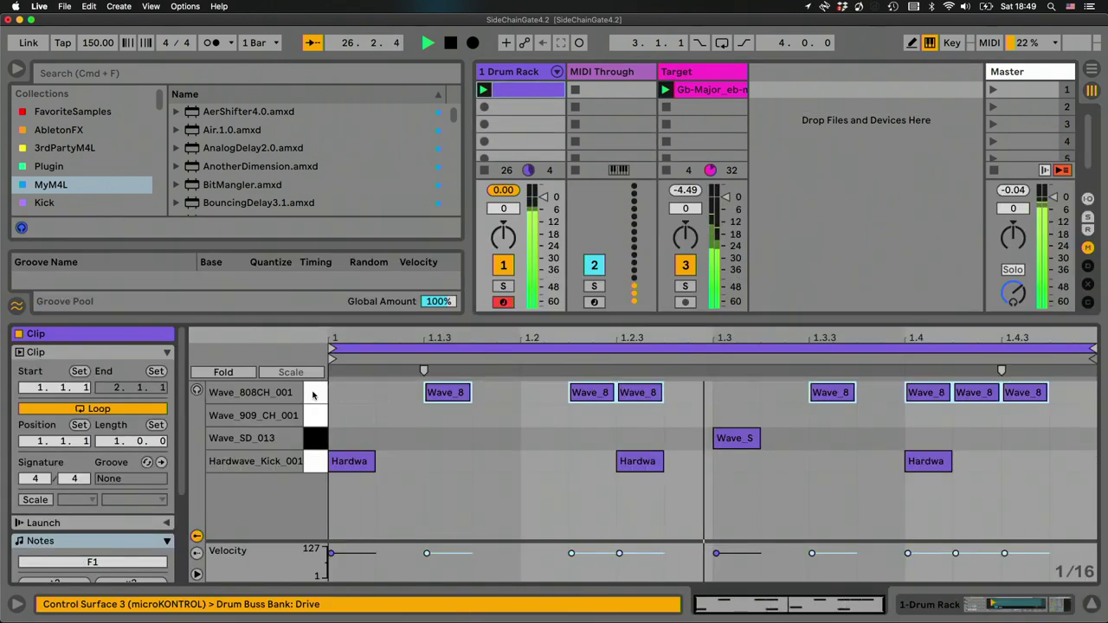
pyautogui.click(313, 395)
pyautogui.press('Delete')
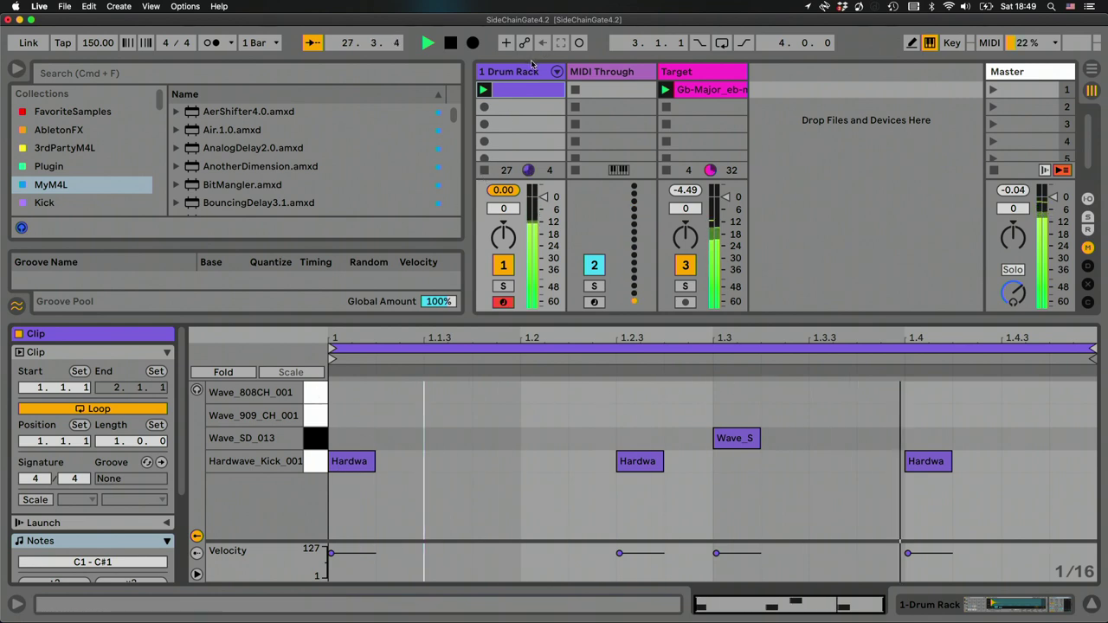
# On the Target track's SideChainGate4.2, try a synced length of 1/16, settle on 1/8 and lower Break to 16.5 %
pyautogui.click(700, 78)
pyautogui.hotkey('shift', 'Tab')
pyautogui.press('super+alt+i')
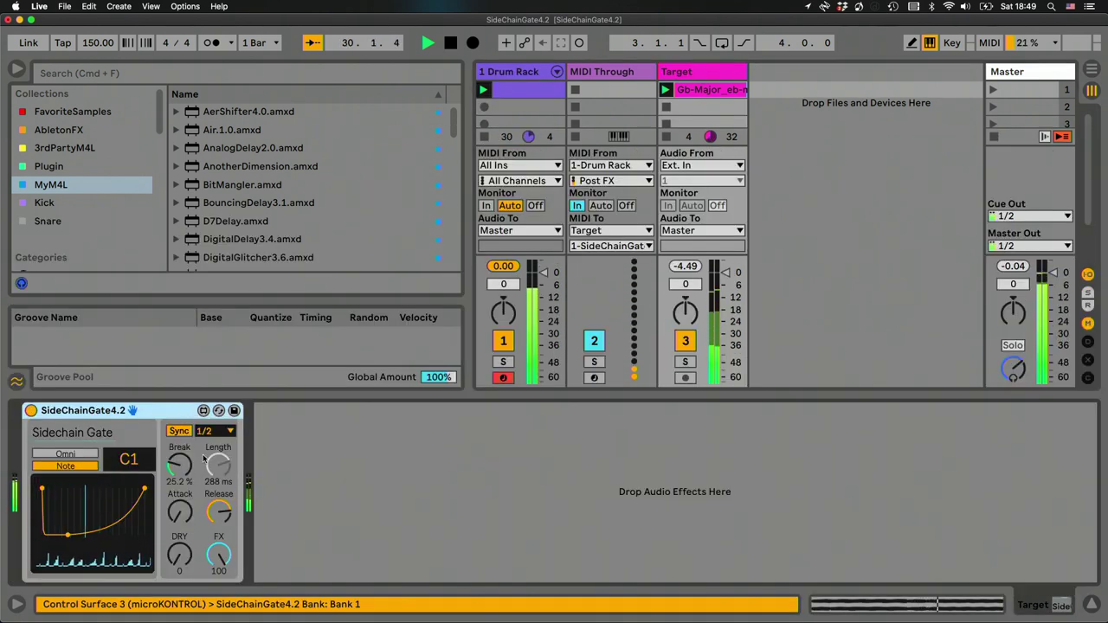
pyautogui.click(214, 431)
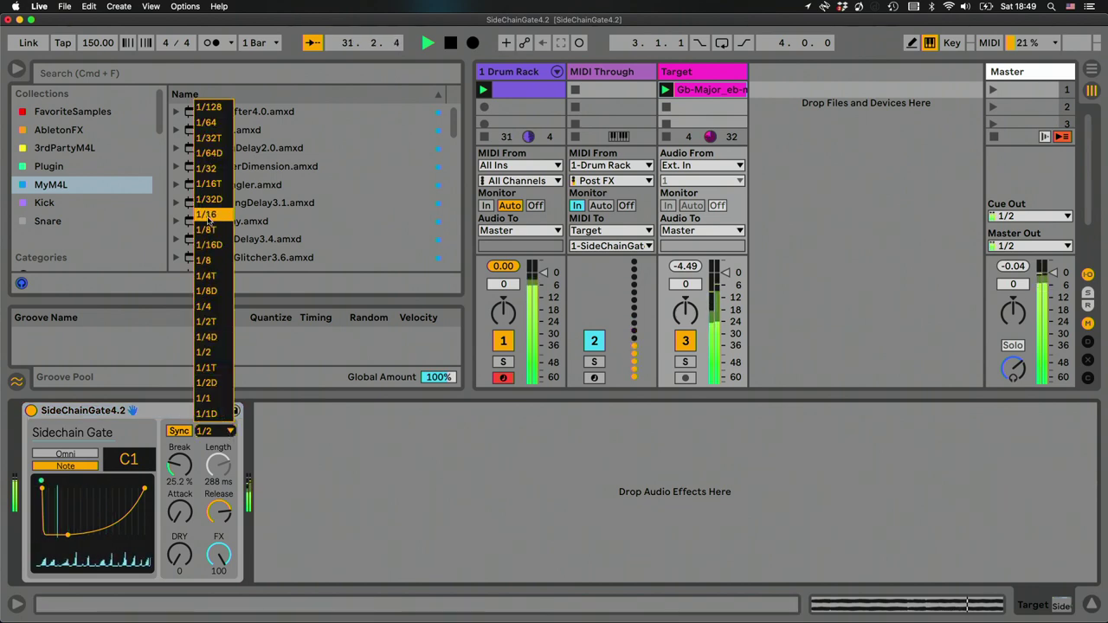
pyautogui.click(208, 214)
pyautogui.moveTo(221, 512)
pyautogui.mouseDown()
pyautogui.moveTo(221, 528)
pyautogui.moveTo(221, 494)
pyautogui.mouseUp()
pyautogui.click(208, 431)
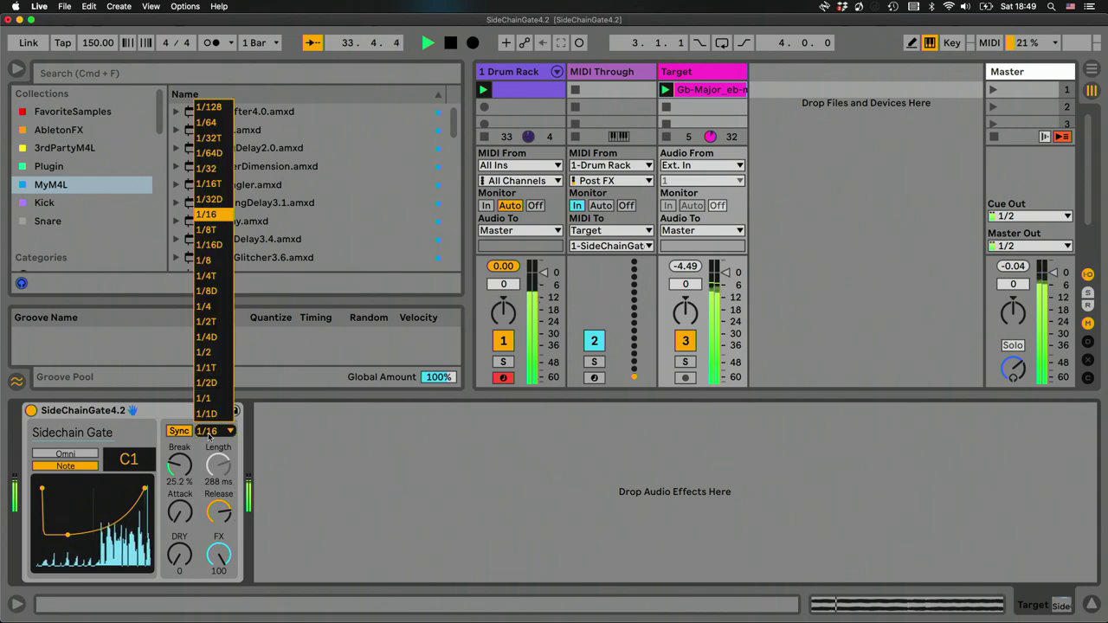
pyautogui.click(208, 261)
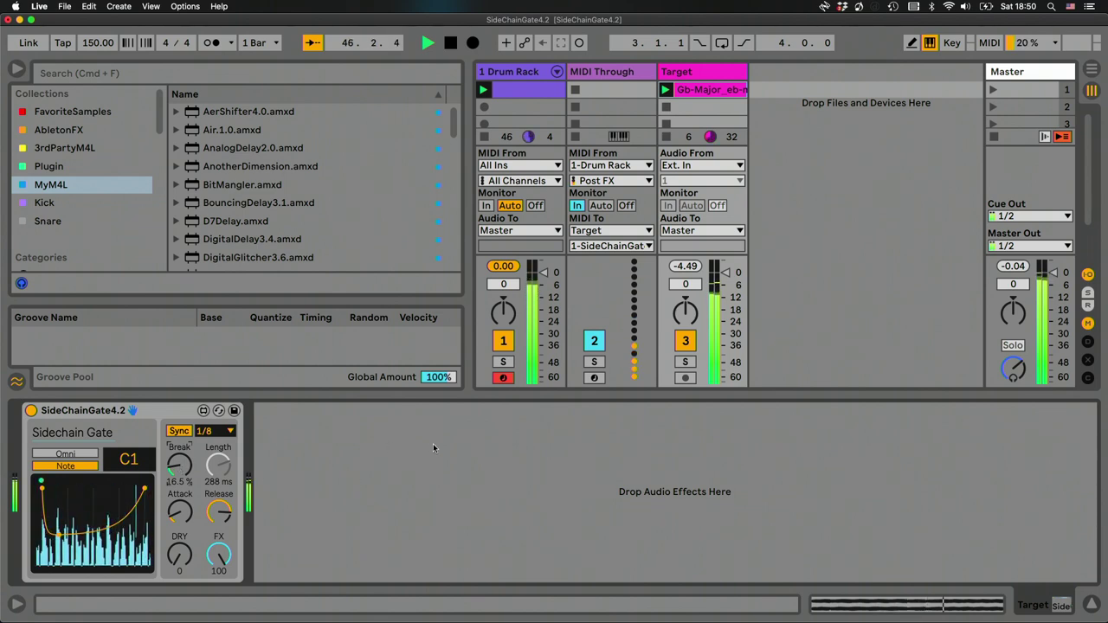
# Switch the gate's trigger mode to Omni and raise its Release
pyautogui.click(66, 454)
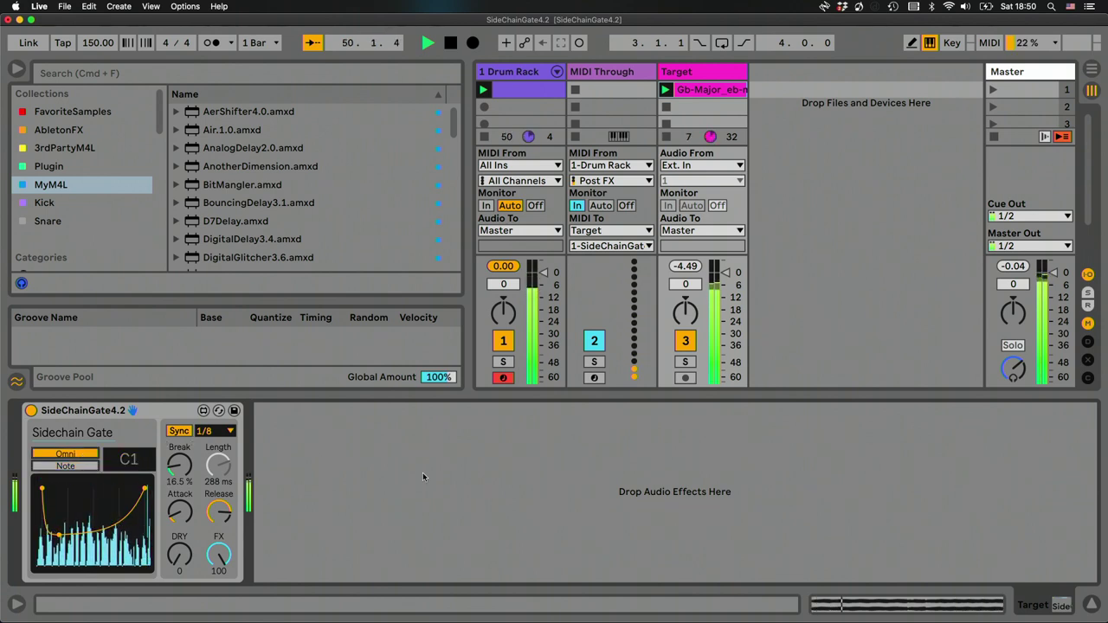
pyautogui.moveTo(230, 516)
pyautogui.mouseDown()
pyautogui.moveTo(230, 532)
pyautogui.moveTo(223, 514)
pyautogui.mouseUp()
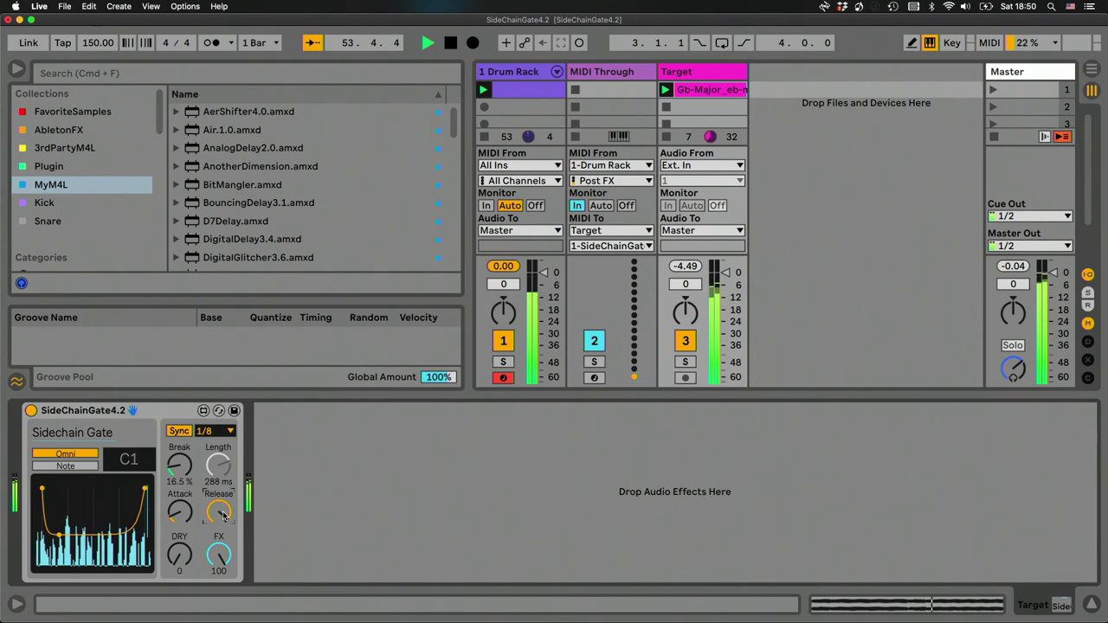
# In the 1 Drum Rack clip, add a Wave_SD_013 note at 1.1.4 and move the one at 1.3 to 1.3.2
pyautogui.click(511, 90)
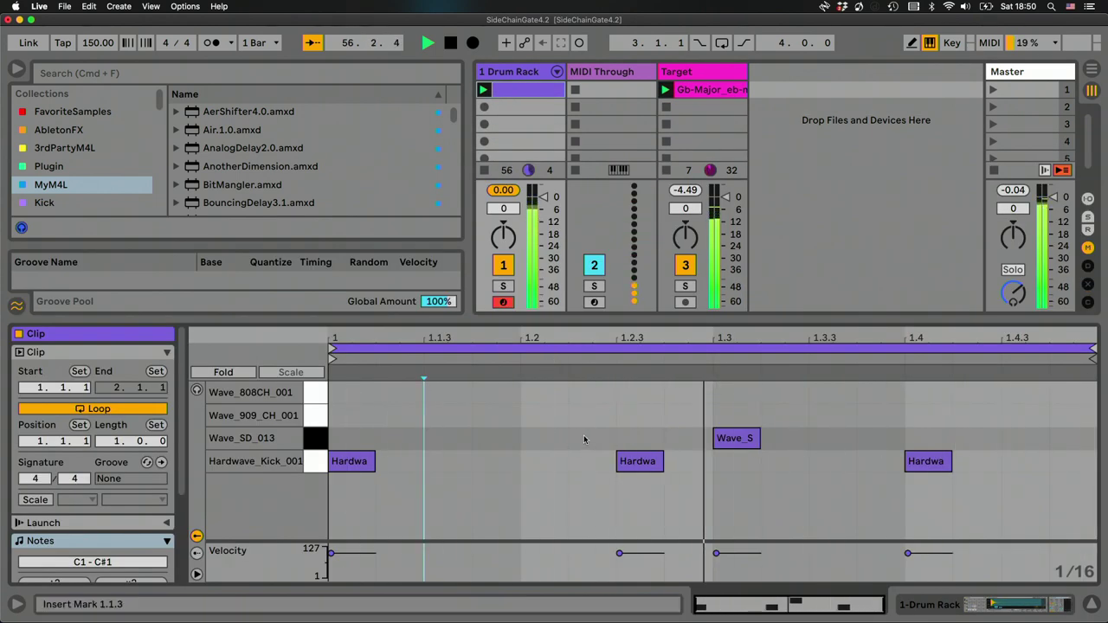
pyautogui.doubleClick(545, 438)
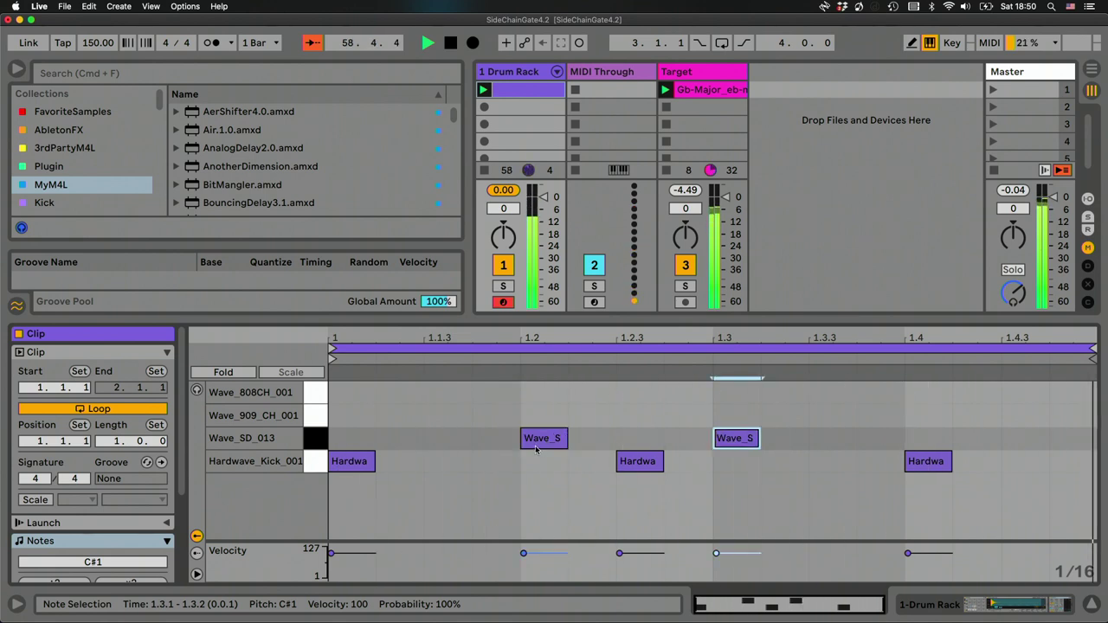
pyautogui.moveTo(545, 439); pyautogui.dragTo(496, 442)
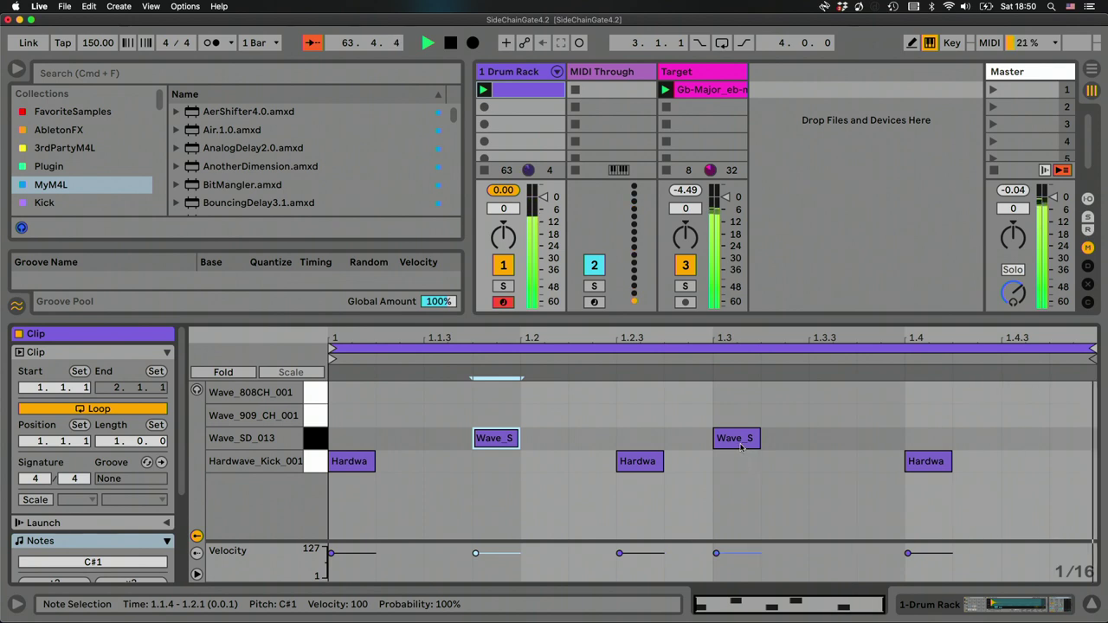
pyautogui.moveTo(746, 440); pyautogui.dragTo(793, 447)
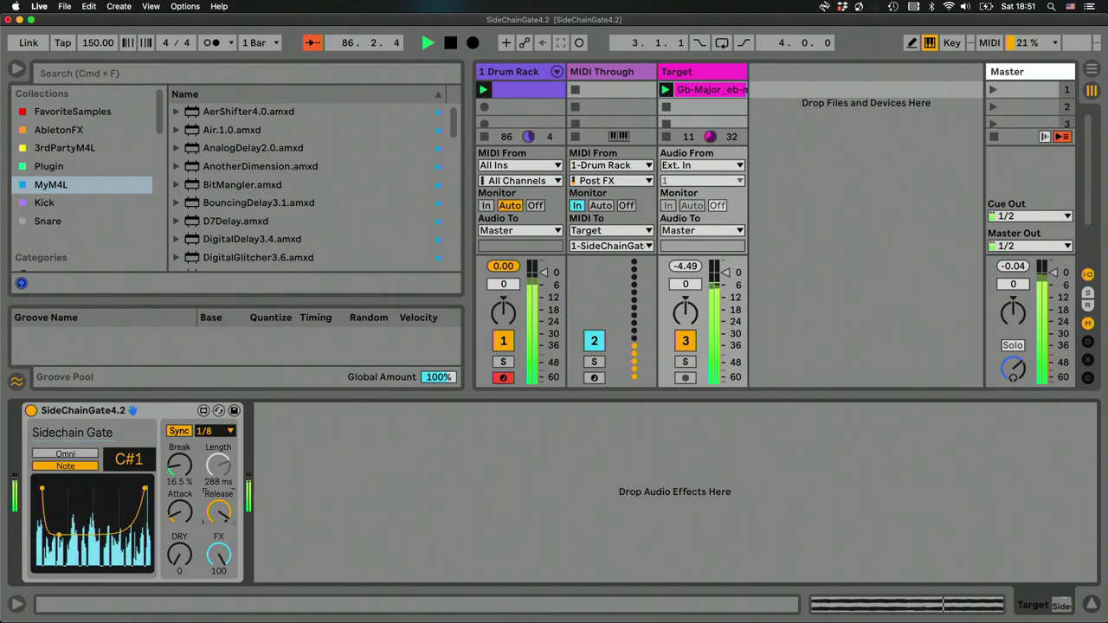
# Return the Target track's gate to Omni triggering
pyautogui.click(89, 455)
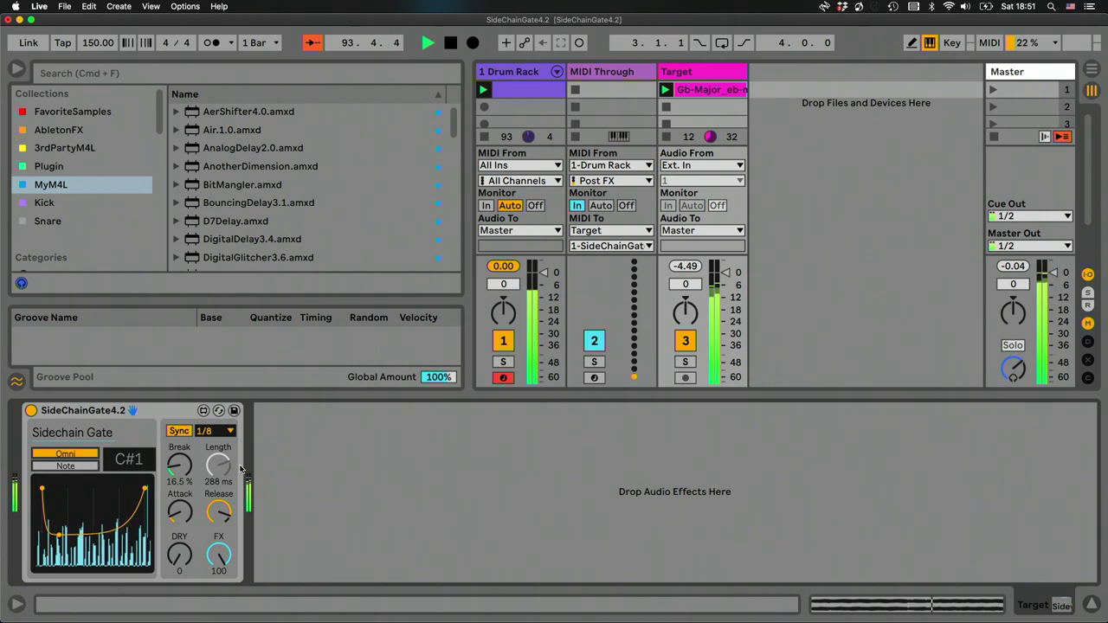
# In the 1 Drum Rack clip, add a Wave_SD_013 note at beat 1.2 and move the one at 1.3.2 to 1.4.3
pyautogui.doubleClick(519, 89)
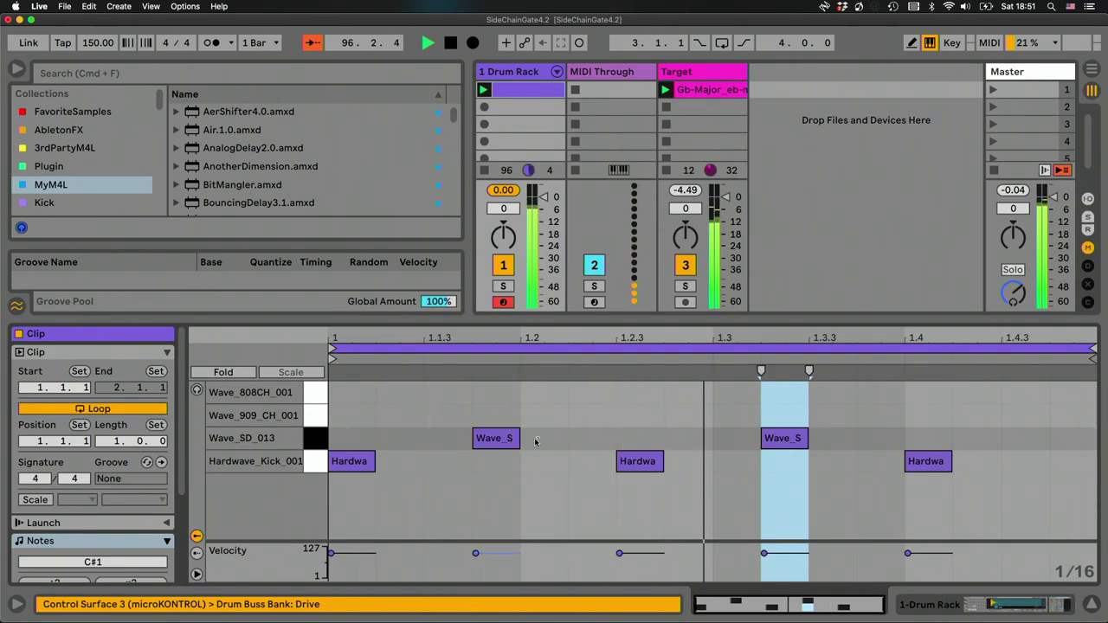
pyautogui.doubleClick(606, 438)
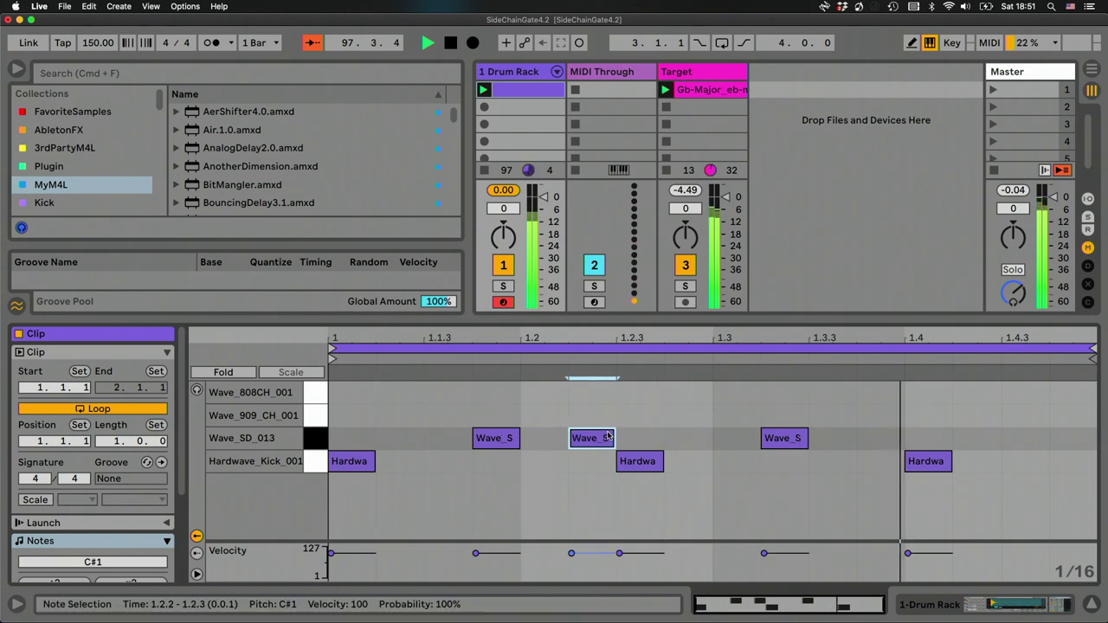
pyautogui.press('Right')
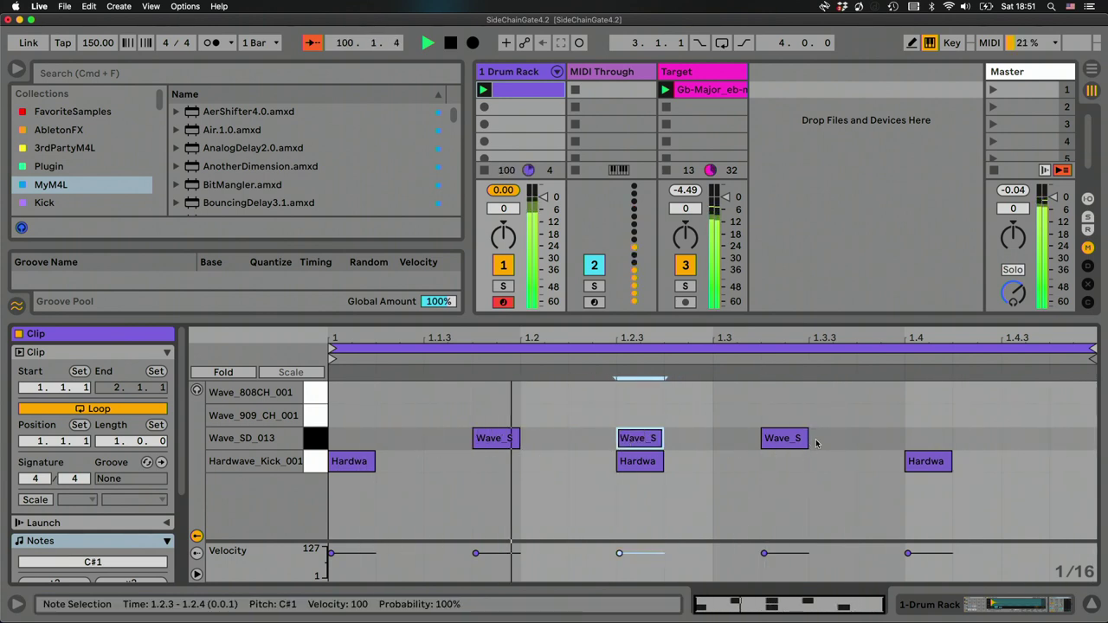
pyautogui.moveTo(774, 450); pyautogui.dragTo(923, 446)
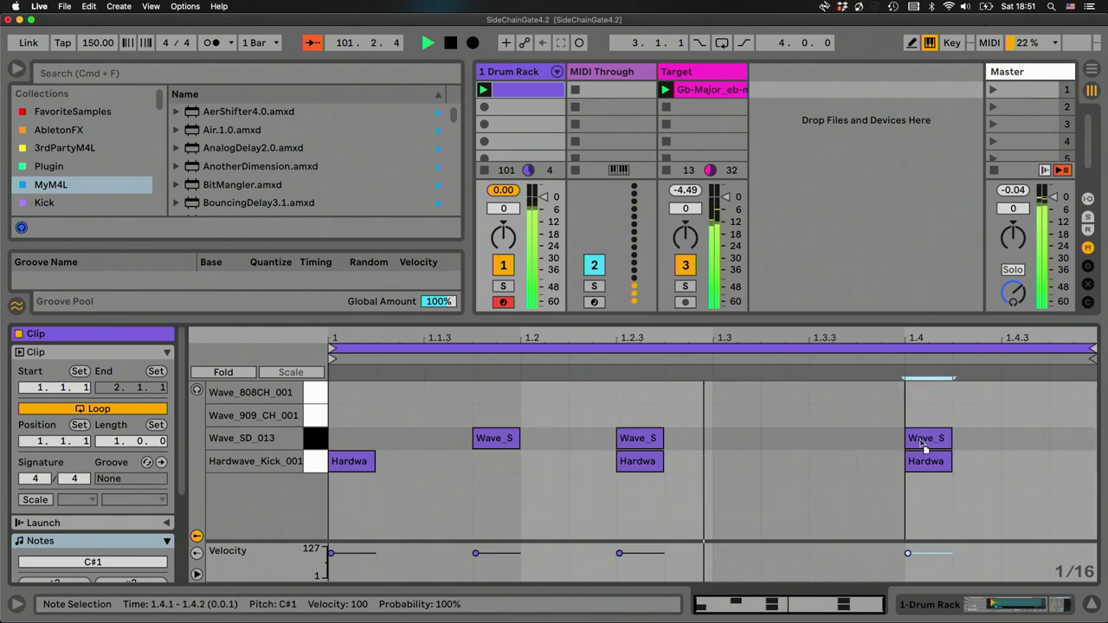
pyautogui.press('Right')
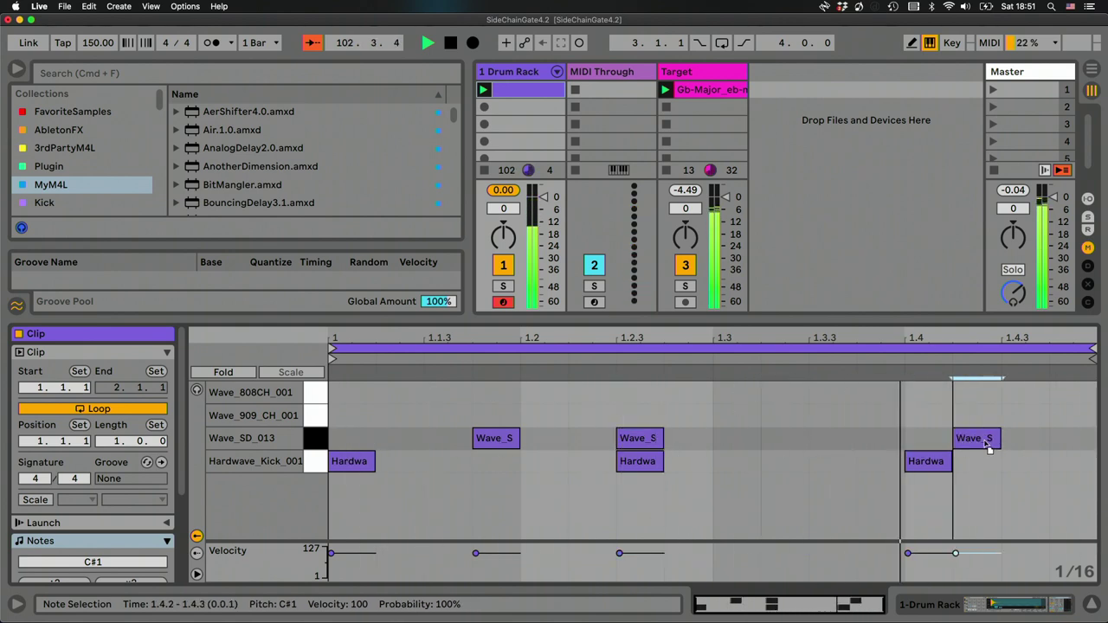
pyautogui.press('Right')
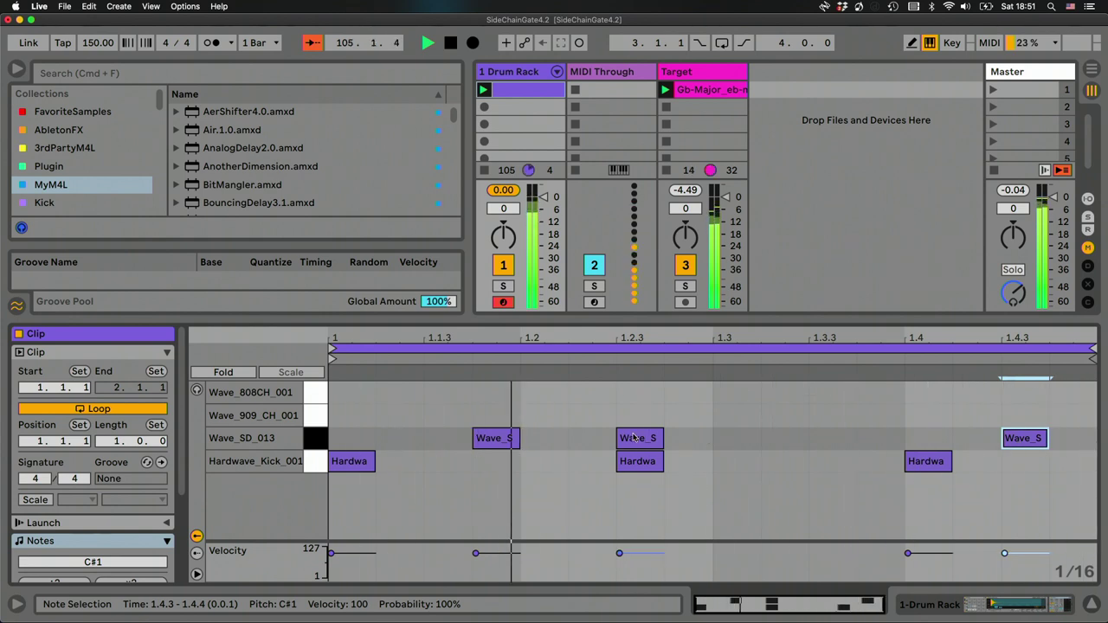
pyautogui.moveTo(642, 438); pyautogui.dragTo(547, 437)
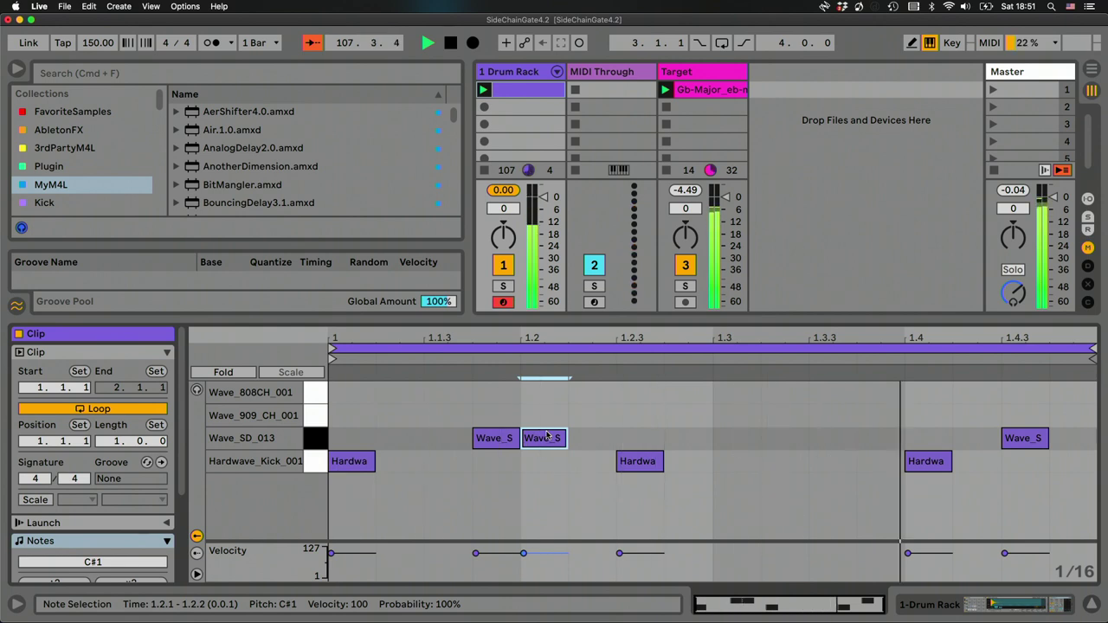
# Add a Hardwave_Kick_001 note to the drum clip and place it at 1.3.3
pyautogui.moveTo(642, 473)
pyautogui.mouseDown()
pyautogui.moveTo(549, 477)
pyautogui.moveTo(706, 478)
pyautogui.moveTo(650, 466)
pyautogui.mouseUp()
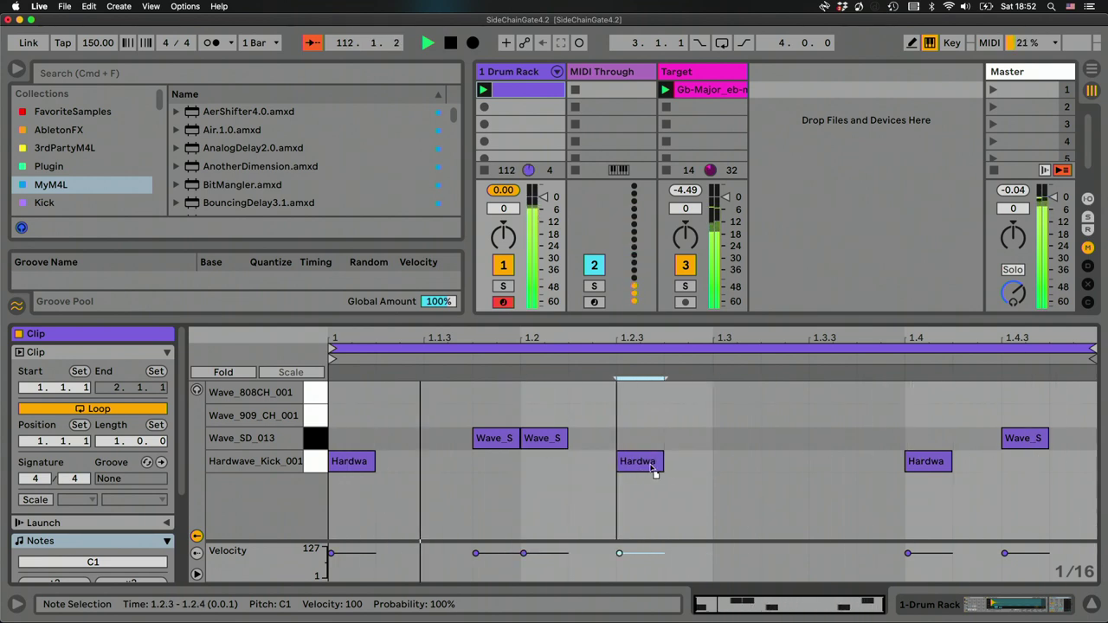
pyautogui.doubleClick(747, 468)
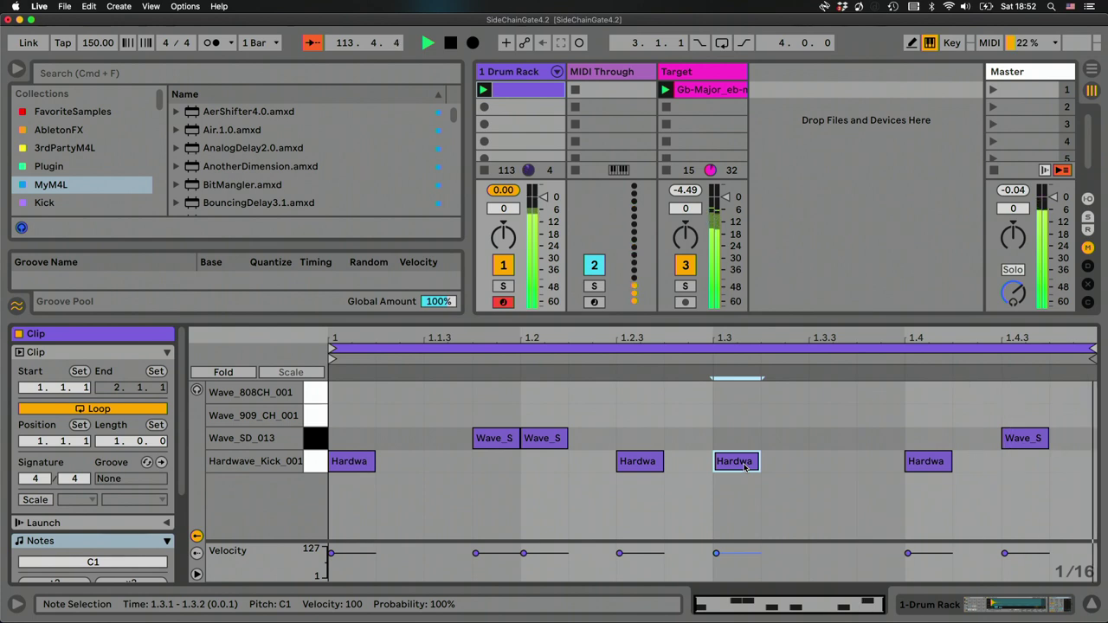
pyautogui.moveTo(745, 468); pyautogui.dragTo(840, 472)
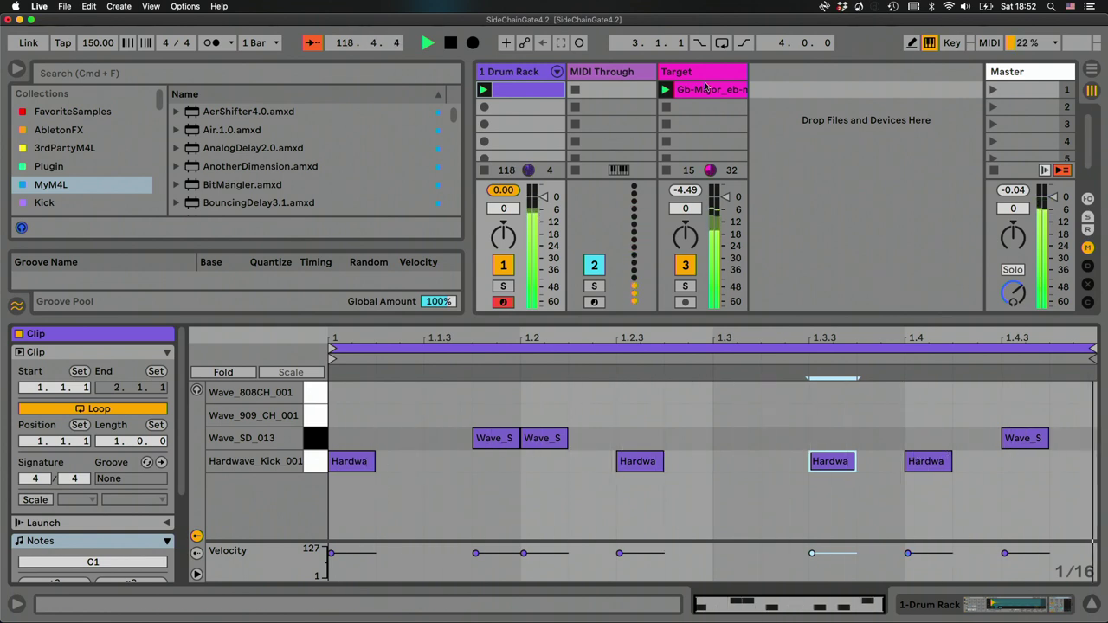
# On the Target track's SideChainGate4.2, adjust the Release and set the synced length to 1/16
pyautogui.click(714, 216)
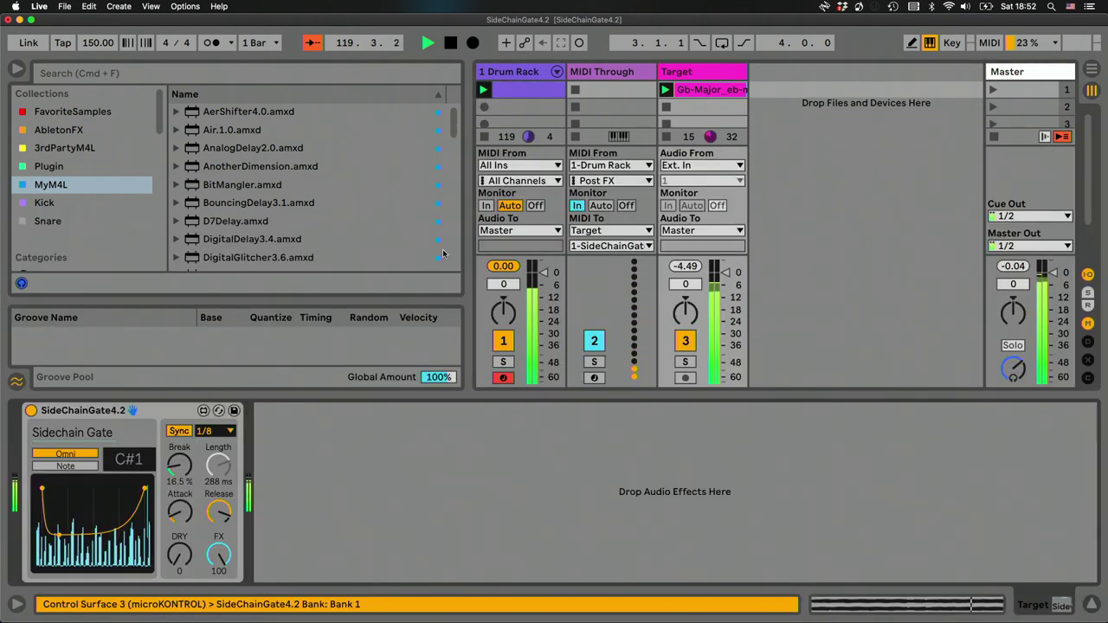
pyautogui.click(219, 512)
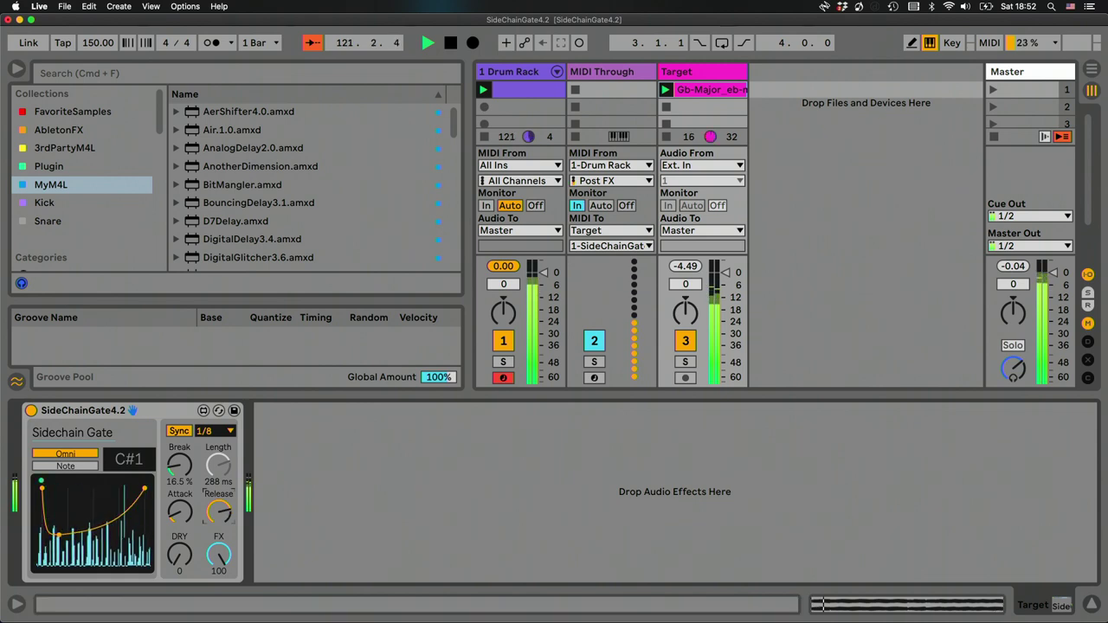
pyautogui.click(213, 435)
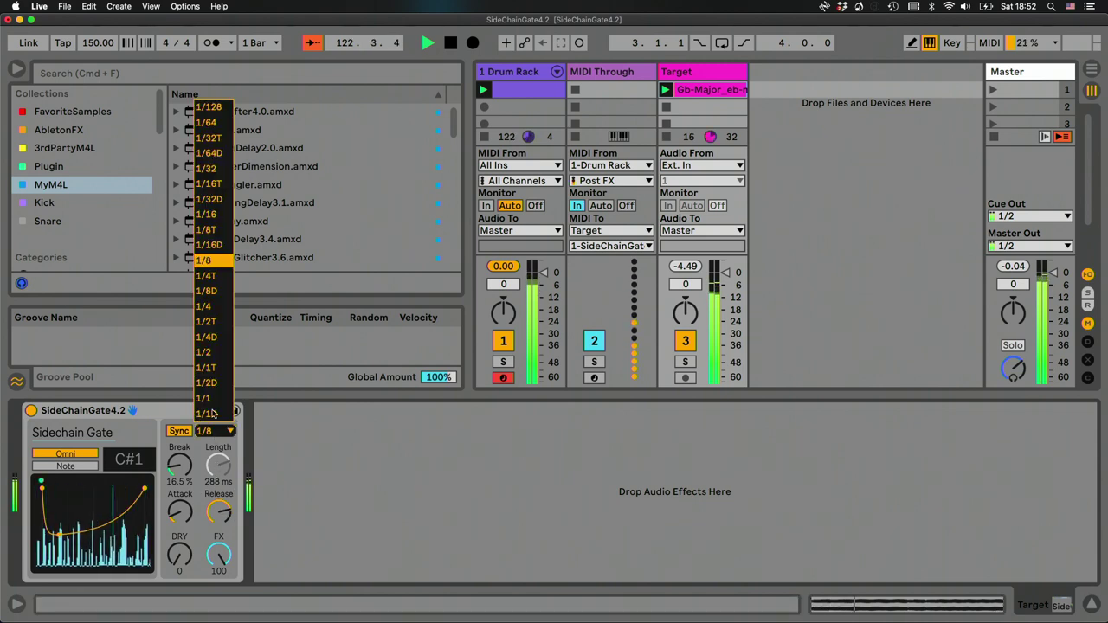
pyautogui.click(214, 218)
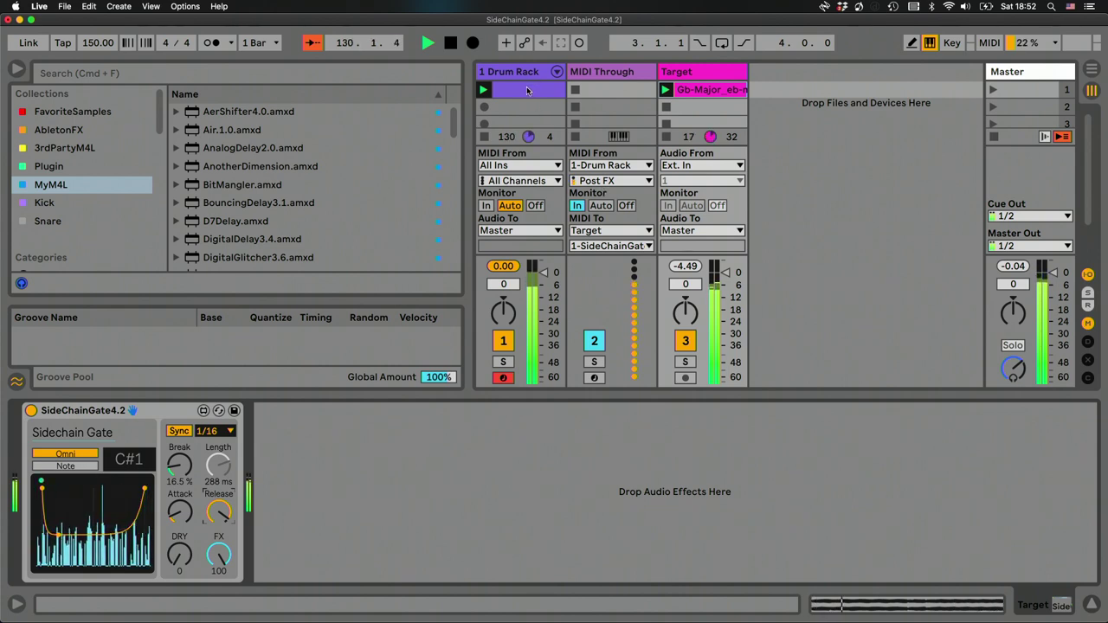
# Switch the Target track's SideChainGate4.2 to Note triggering and set the trigger note to C1
pyautogui.click(76, 467)
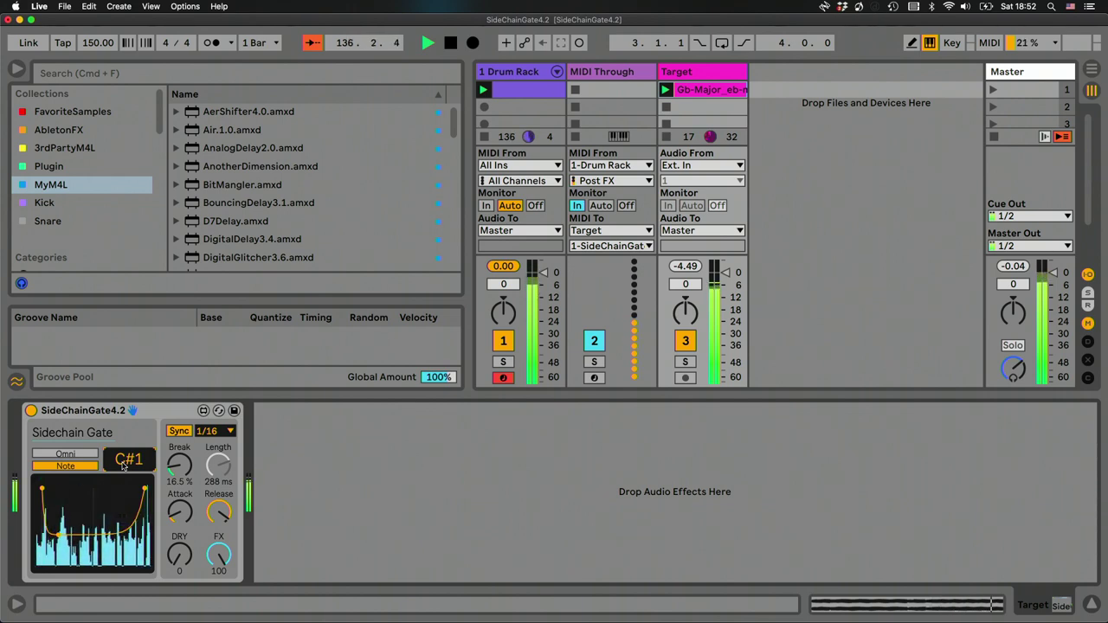
pyautogui.scroll(-1, 124, 465)
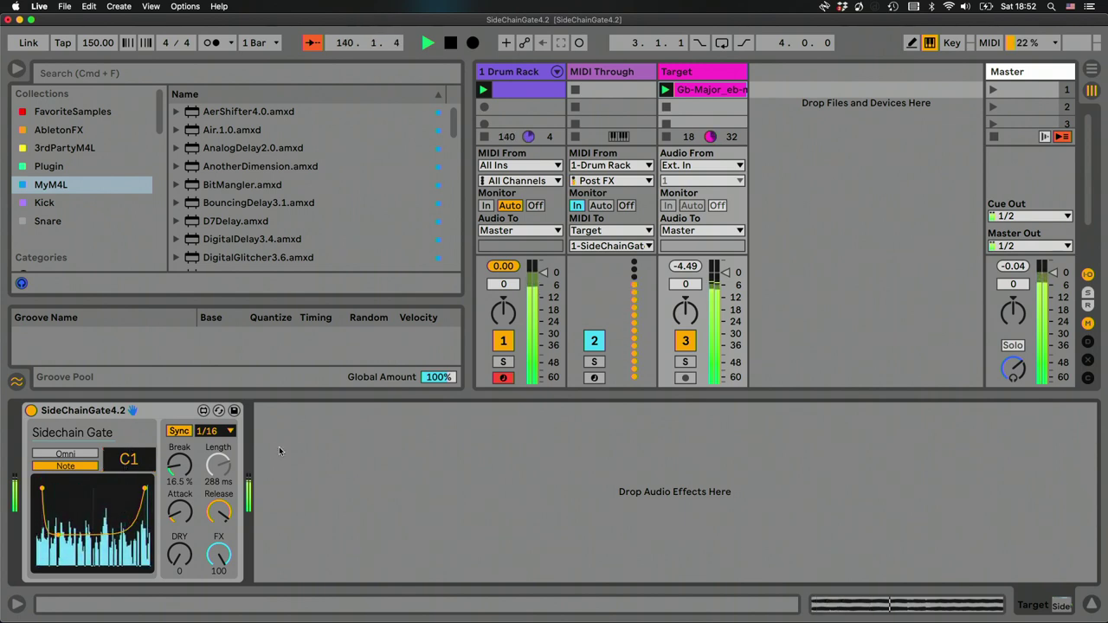
# In the 1 Drum Rack clip, delete the Hardwave_Kick_001 notes at 1.2.3 and 1.4, and move the one at 1.3.3 to 1.3
pyautogui.doubleClick(520, 91)
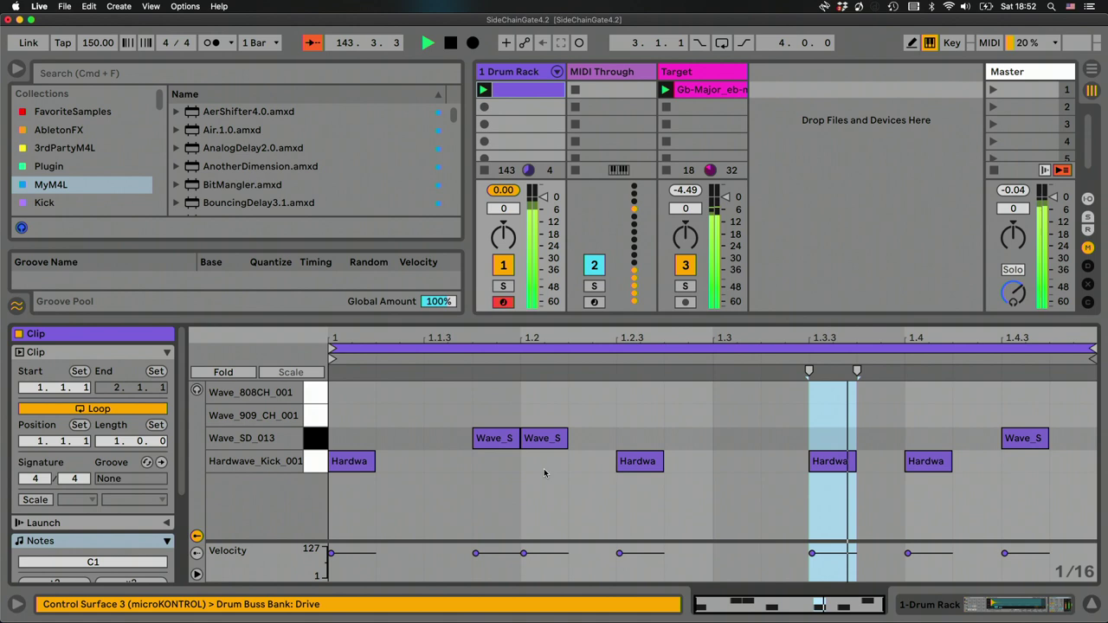
pyautogui.click(640, 462)
pyautogui.press('Delete')
pyautogui.moveTo(822, 462); pyautogui.dragTo(730, 472)
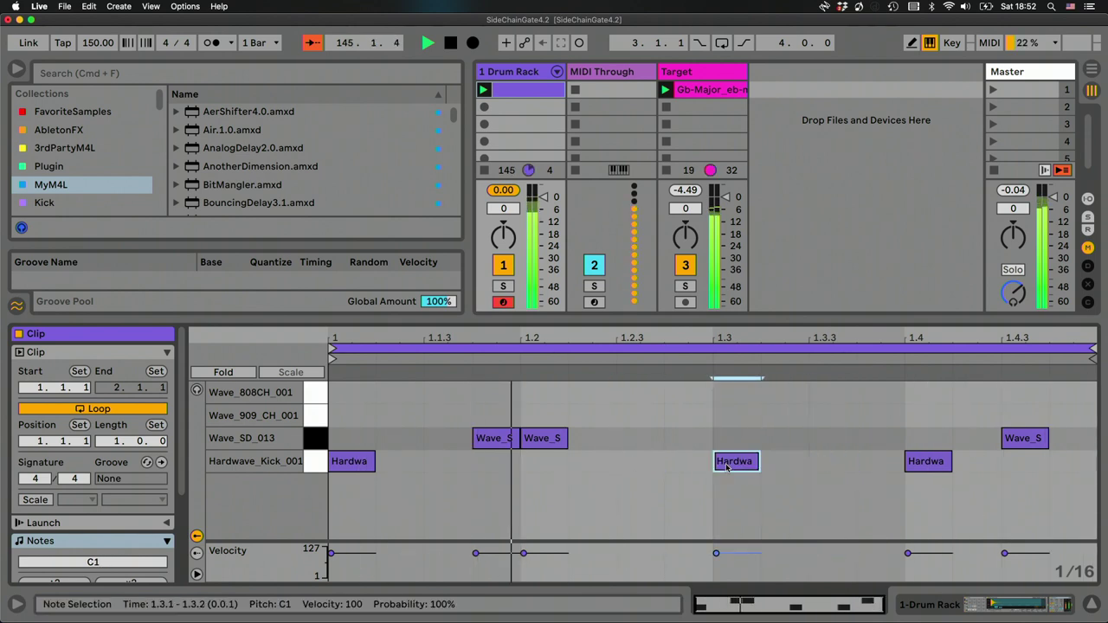
pyautogui.click(927, 462)
pyautogui.press('Delete')
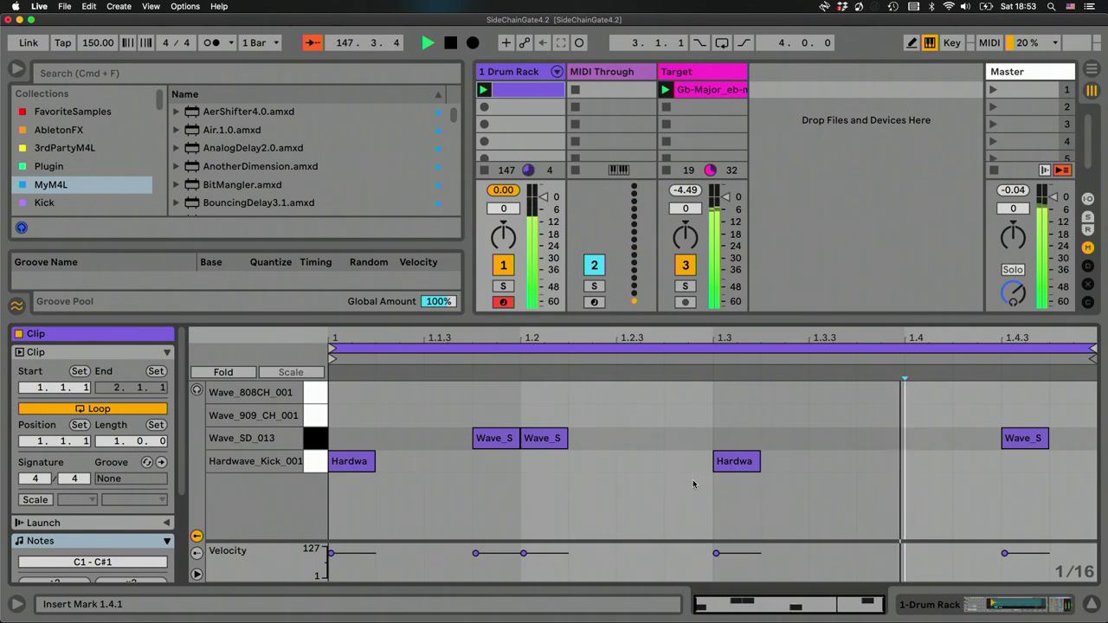
# Extend the drum clip's loop to two bars, adding Hardwave_Kick_001 notes at 2.1 and 2.3 and Wave_SD_013 notes at 2.2 and 2.4
pyautogui.moveTo(115, 442); pyautogui.dragTo(115, 435)
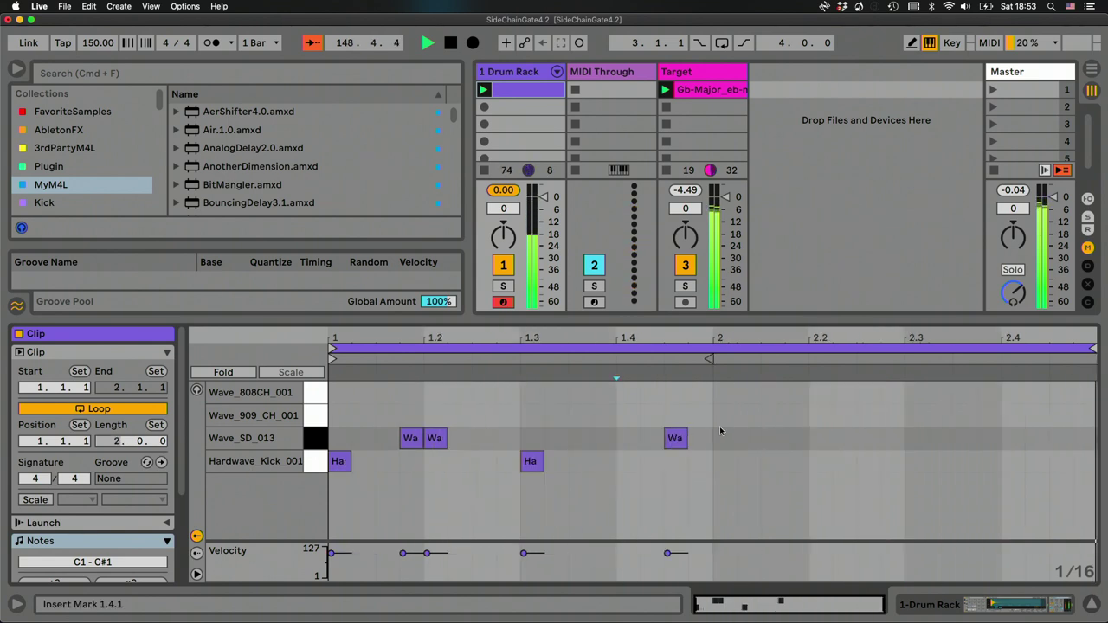
pyautogui.doubleClick(732, 461)
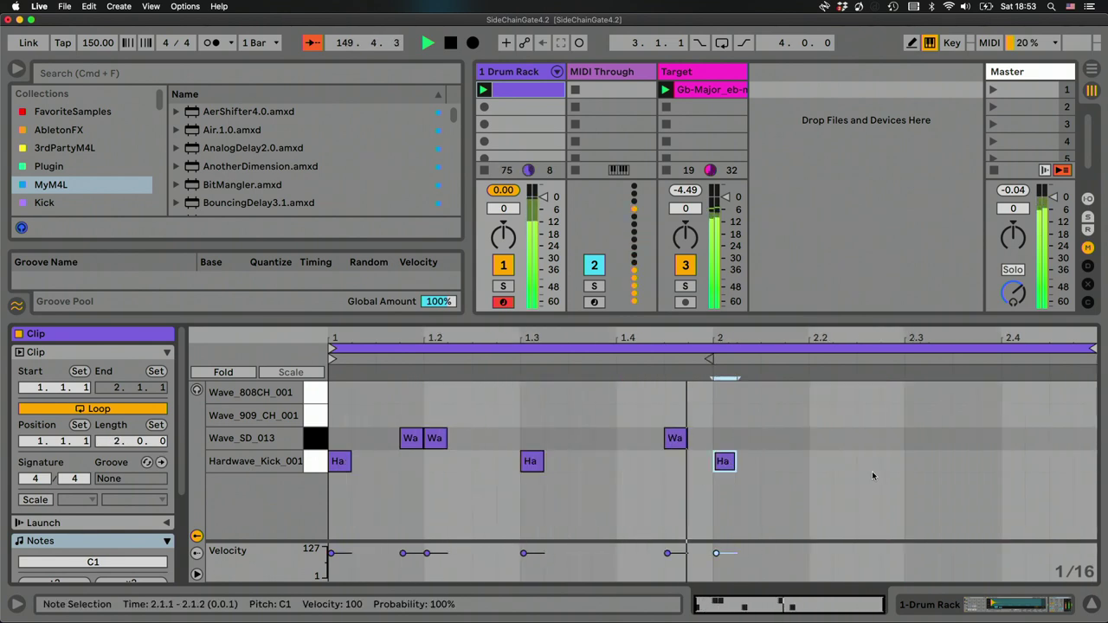
pyautogui.doubleClick(916, 460)
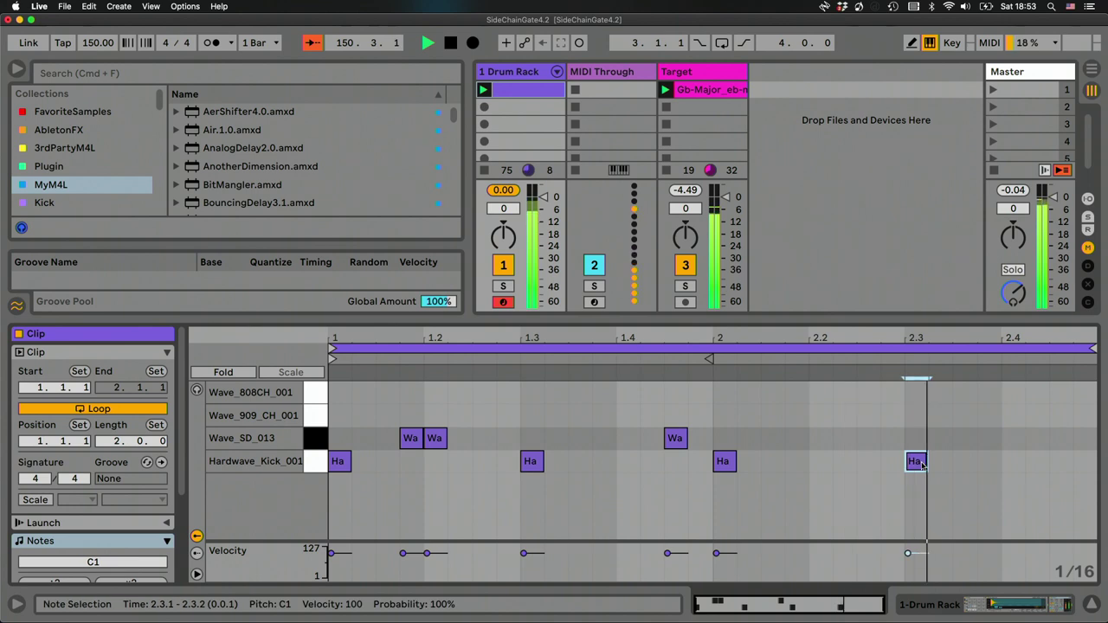
pyautogui.doubleClick(815, 437)
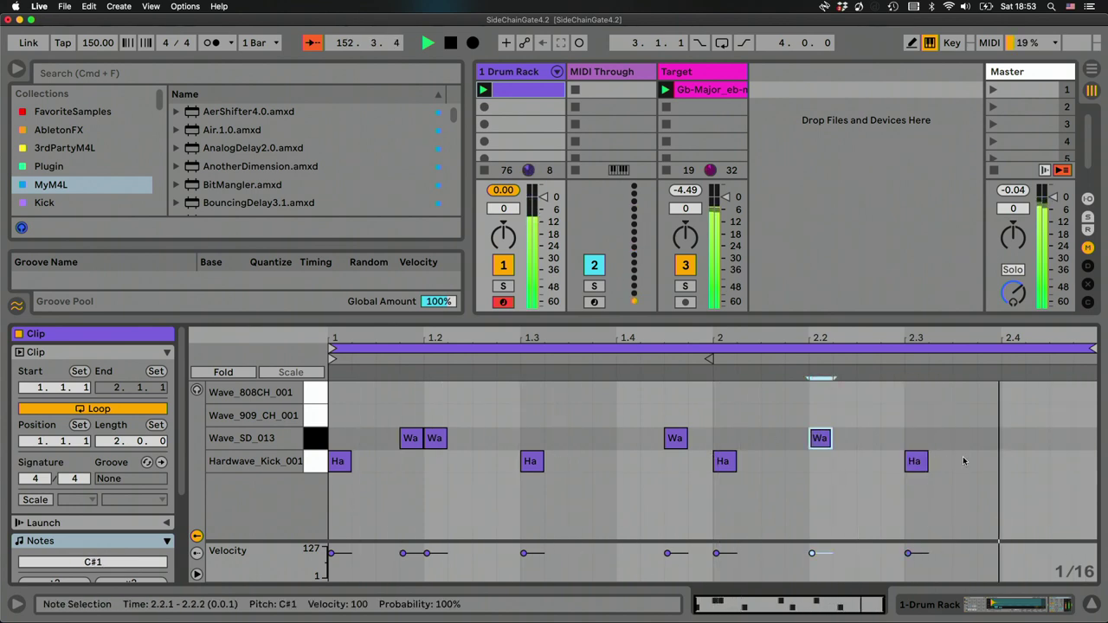
pyautogui.doubleClick(1011, 438)
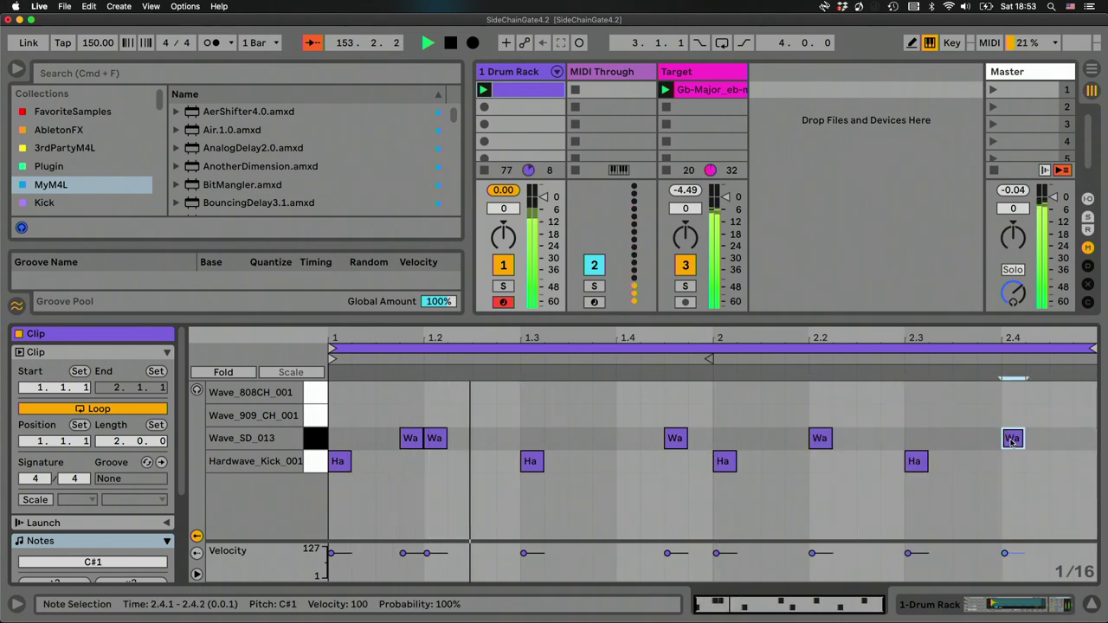
# Rearrange the Wave_SD_013 notes so that one falls on 1.3 and one on 2.3, deleting the others
pyautogui.doubleClick(410, 438)
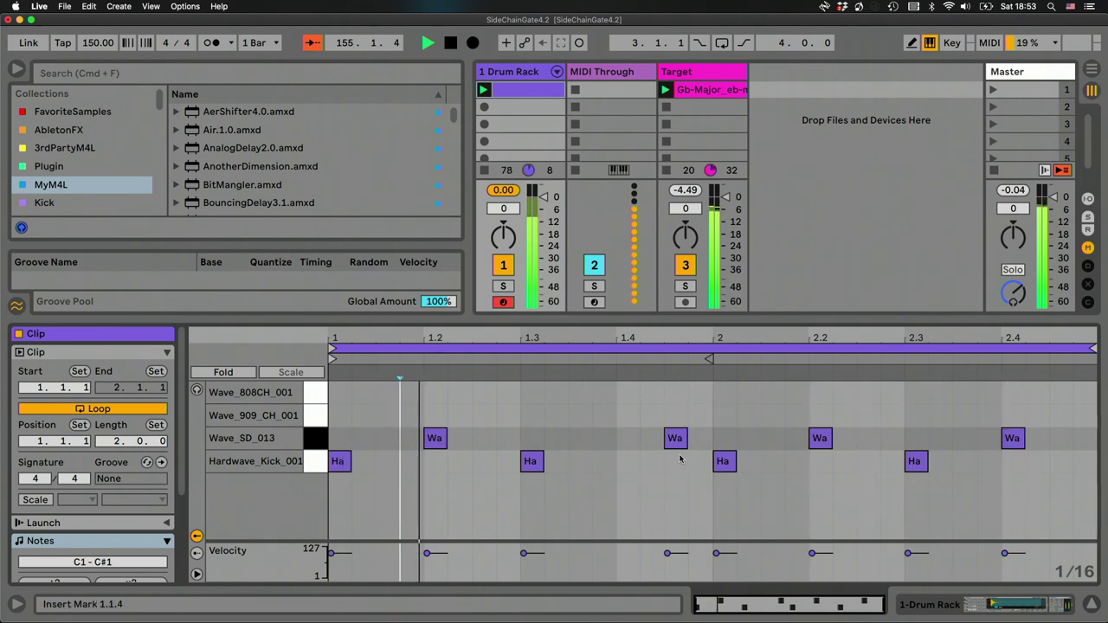
pyautogui.moveTo(668, 438); pyautogui.dragTo(613, 442)
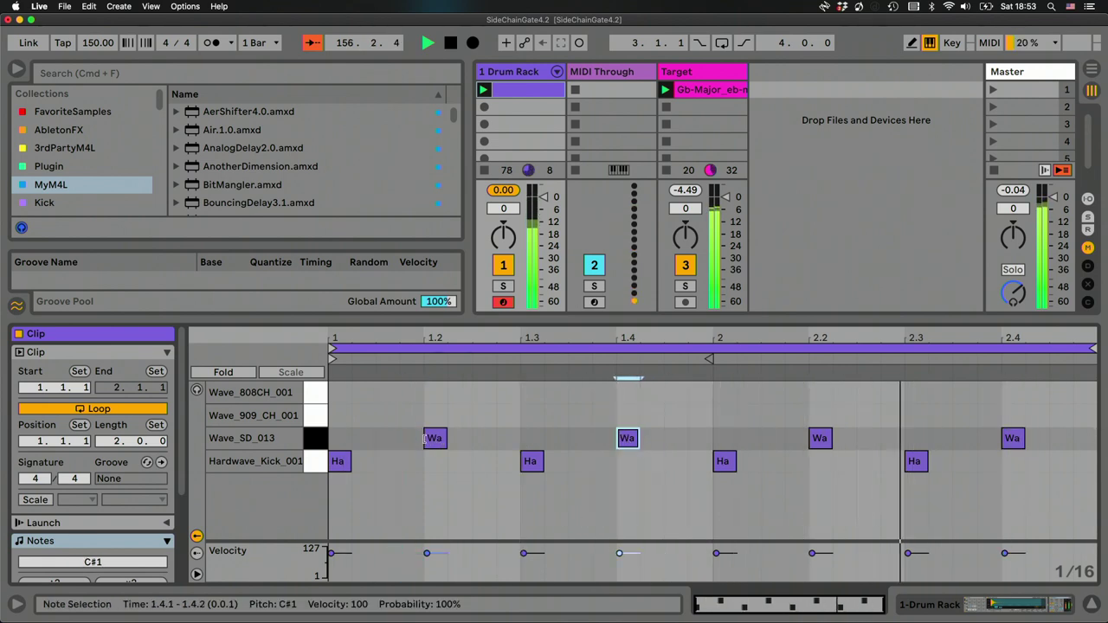
pyautogui.moveTo(437, 440); pyautogui.dragTo(535, 443)
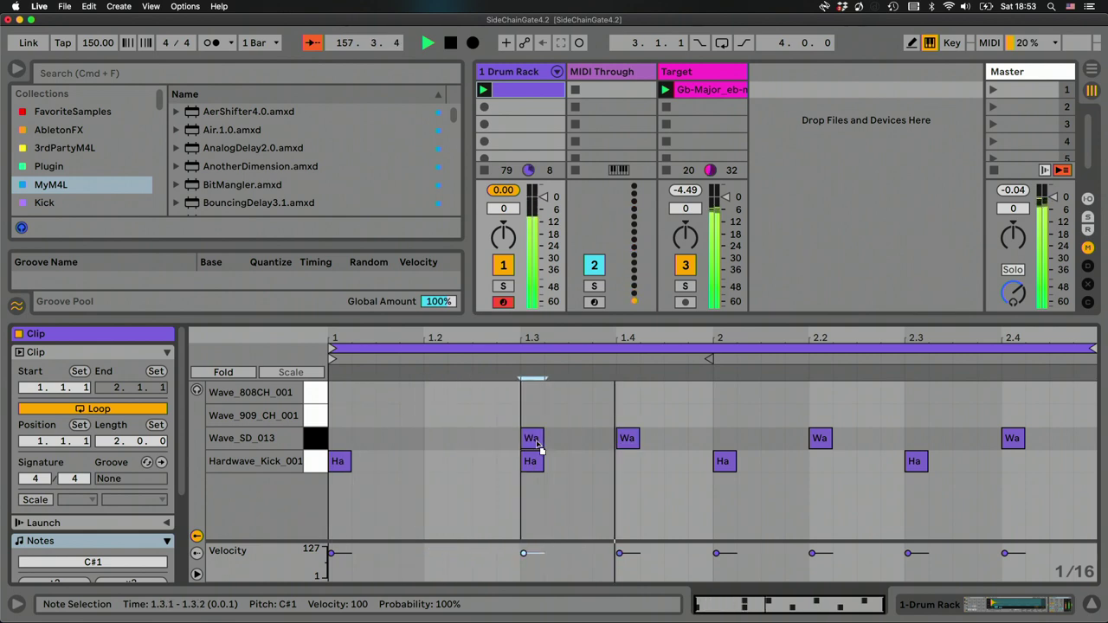
pyautogui.doubleClick(627, 439)
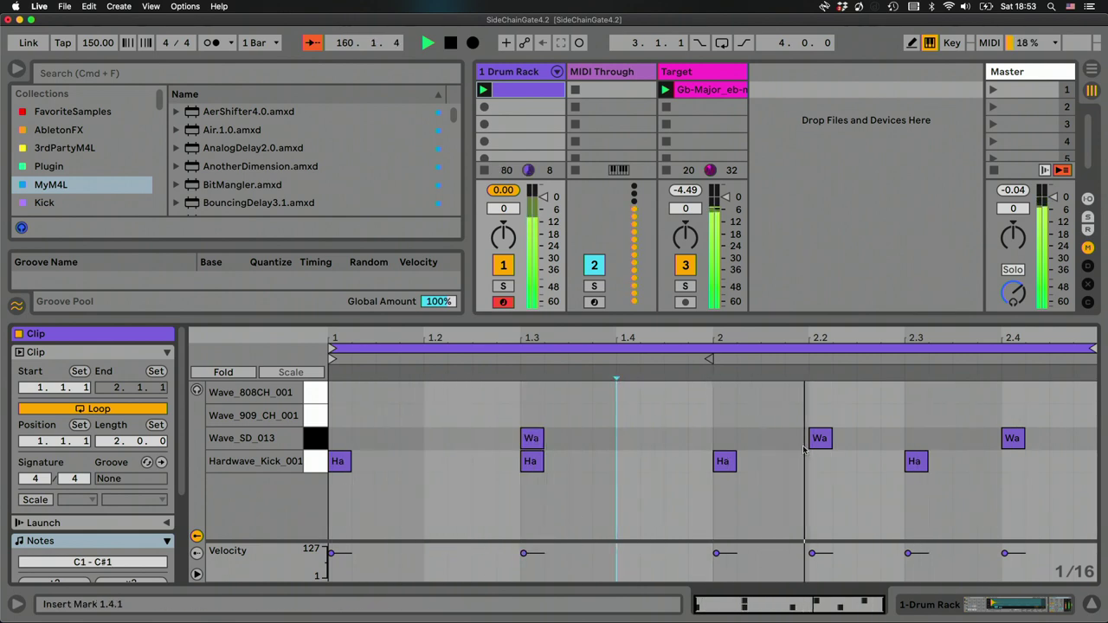
pyautogui.moveTo(823, 438); pyautogui.dragTo(939, 442)
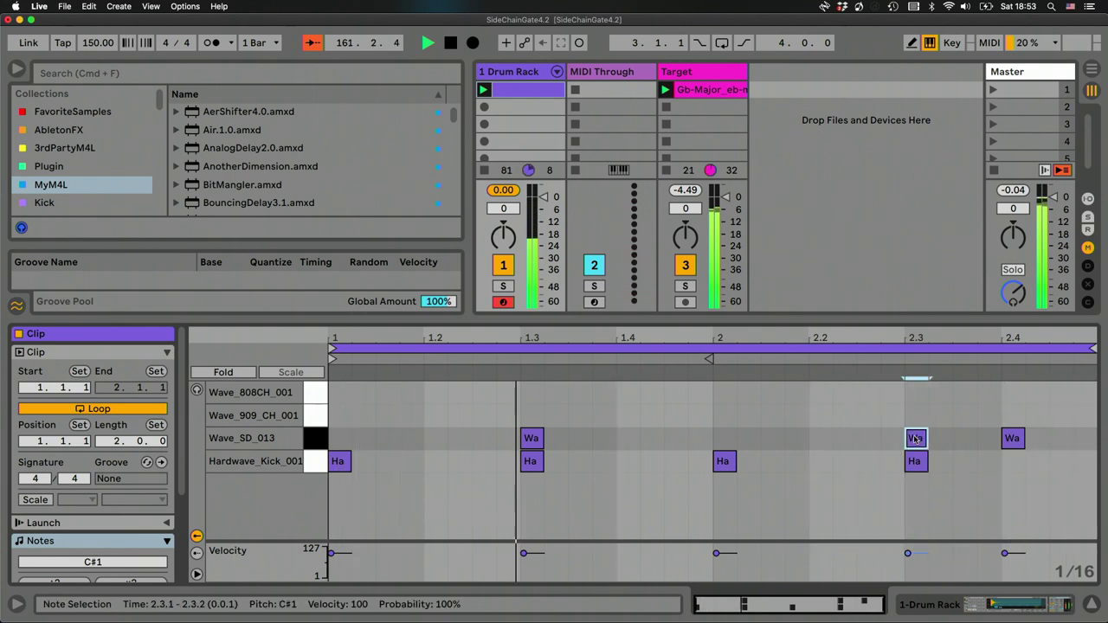
pyautogui.doubleClick(1017, 437)
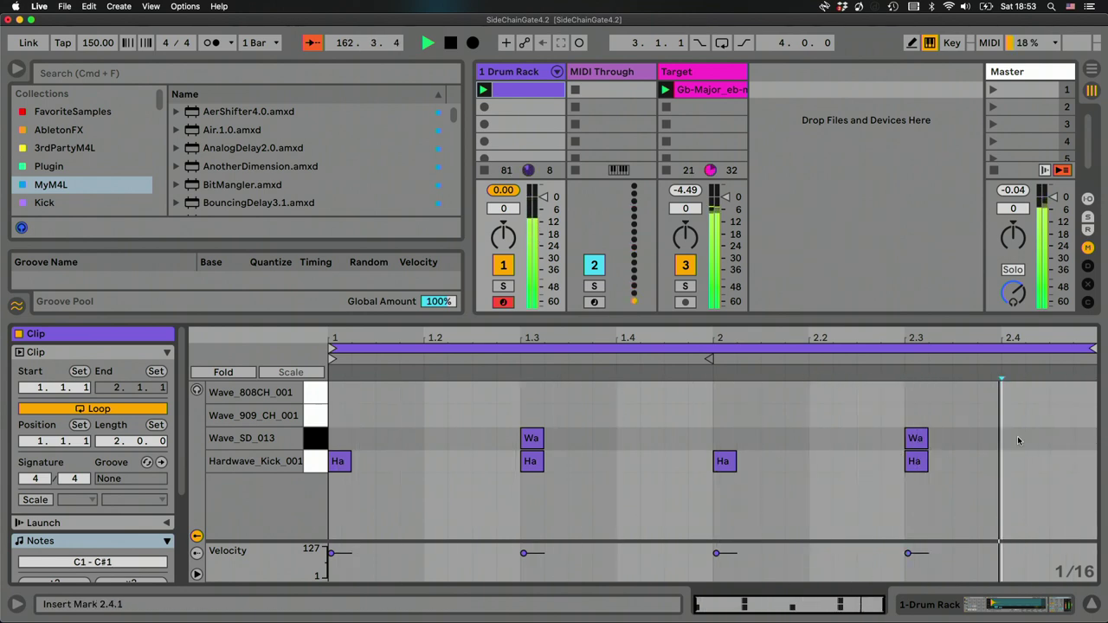
pyautogui.click(859, 467)
pyautogui.doubleClick(866, 467)
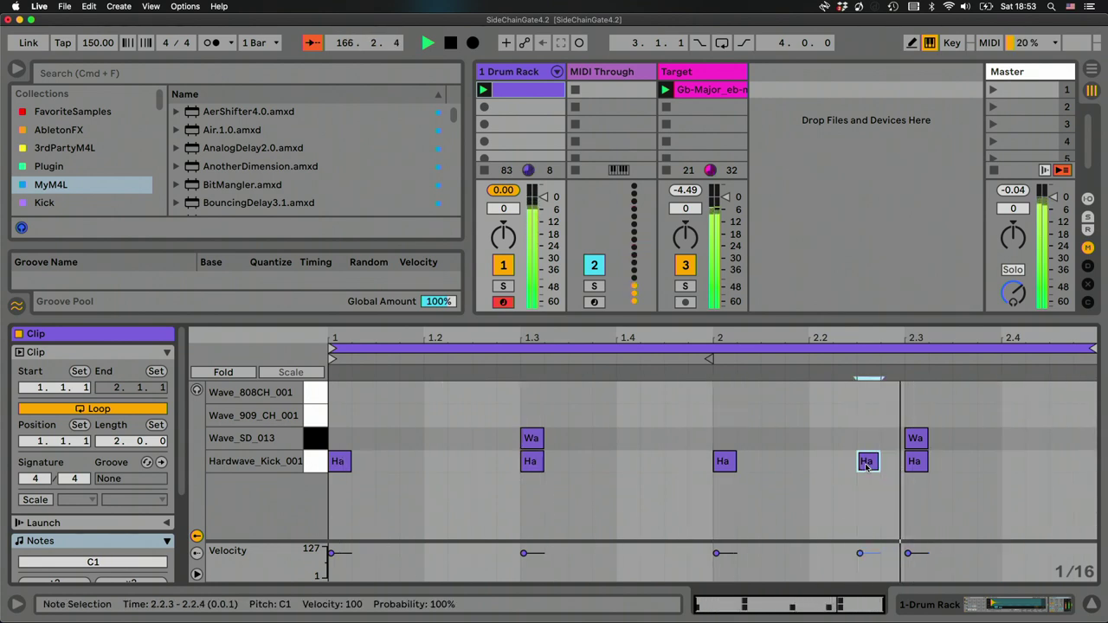
pyautogui.moveTo(866, 468); pyautogui.dragTo(968, 472)
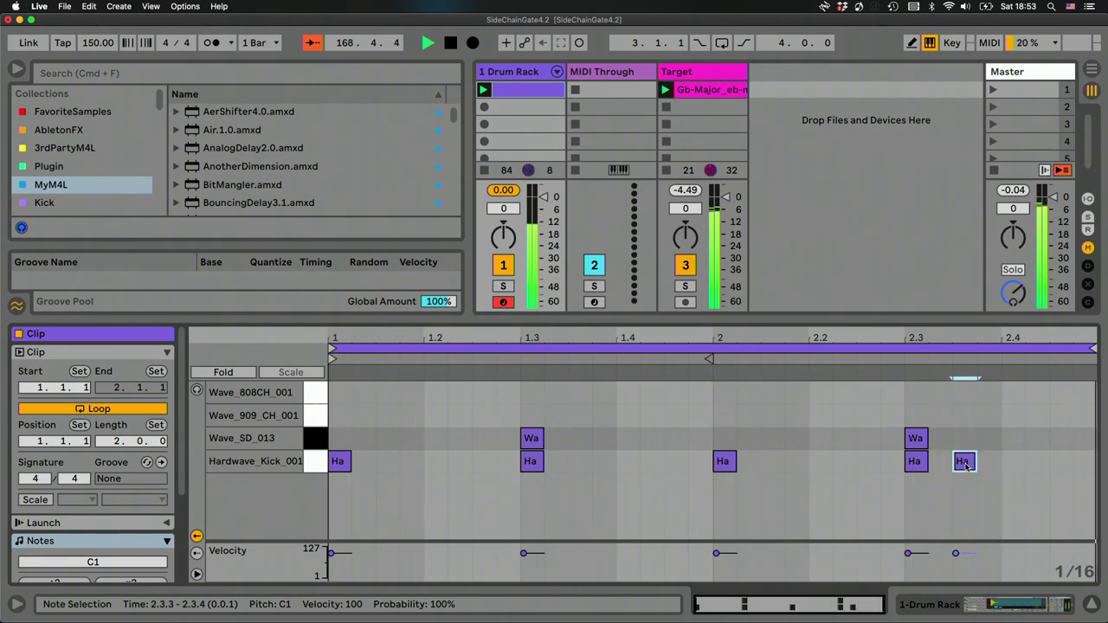
pyautogui.doubleClick(964, 463)
# Add a Hardwave_Kick_001 note at 2.4 and an extra Wave_SD_013 note placed at 2.2.4
pyautogui.doubleClick(1012, 464)
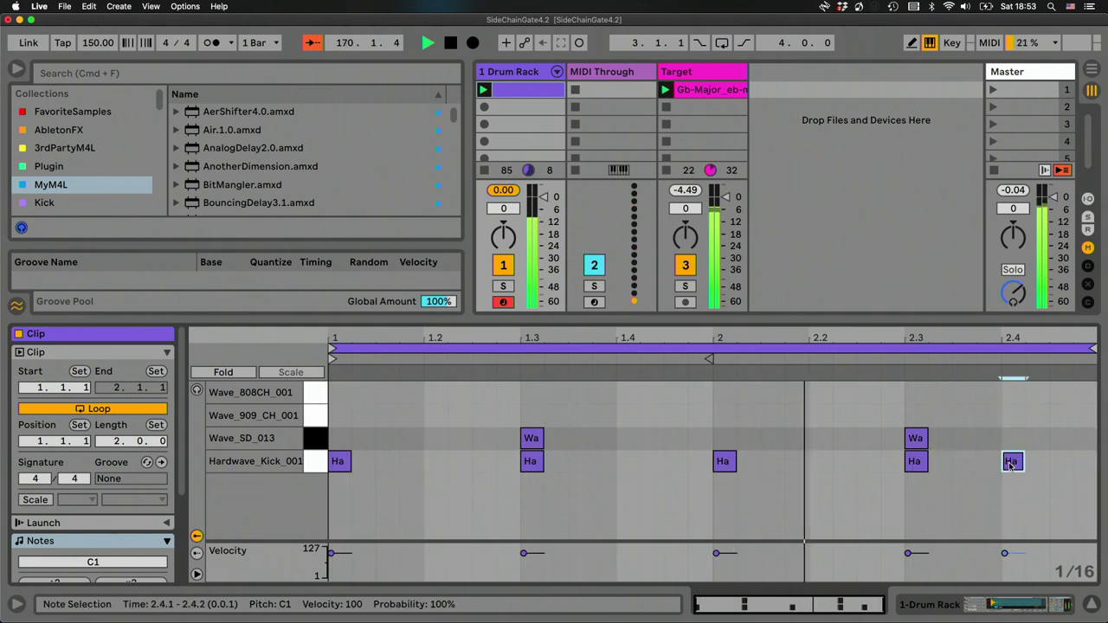
pyautogui.doubleClick(964, 438)
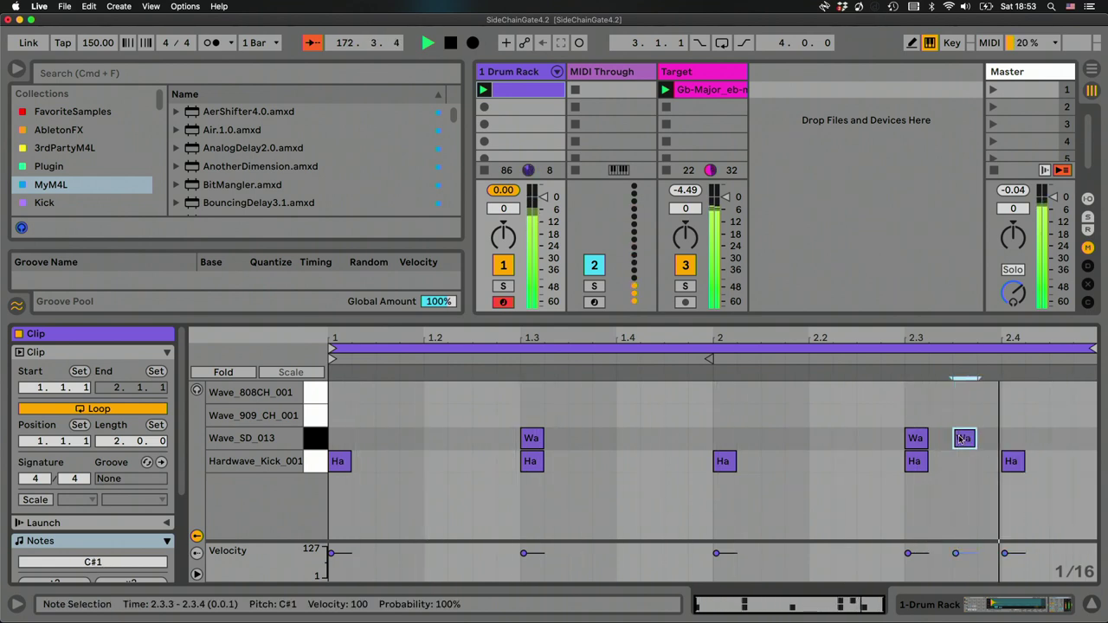
pyautogui.moveTo(962, 439); pyautogui.dragTo(892, 439)
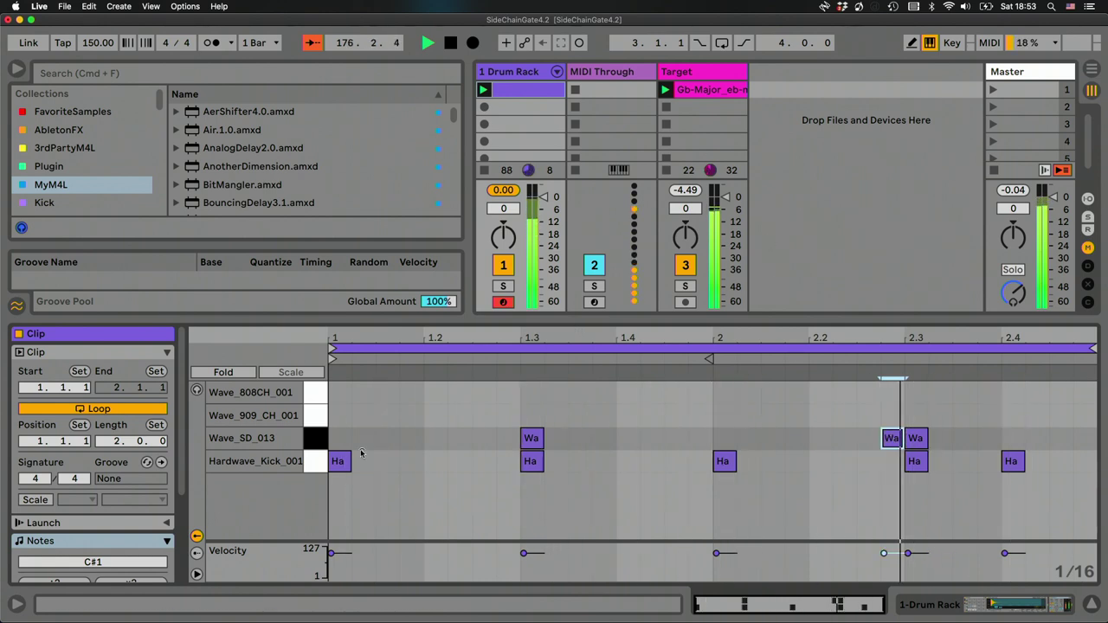
# Fill the Wave_808CH_001 row with continuous 1/16 notes across both bars of the drum clip by duplicating a first note at 1.1.1
pyautogui.doubleClick(336, 392)
pyautogui.press('super+d')
pyautogui.press('super+d')
pyautogui.press('super+d')
pyautogui.press('super+d')
pyautogui.press('super+d')
pyautogui.press('super+d')
pyautogui.press('super+d')
pyautogui.press('super+d')
pyautogui.press('super+d')
pyautogui.press('super+d')
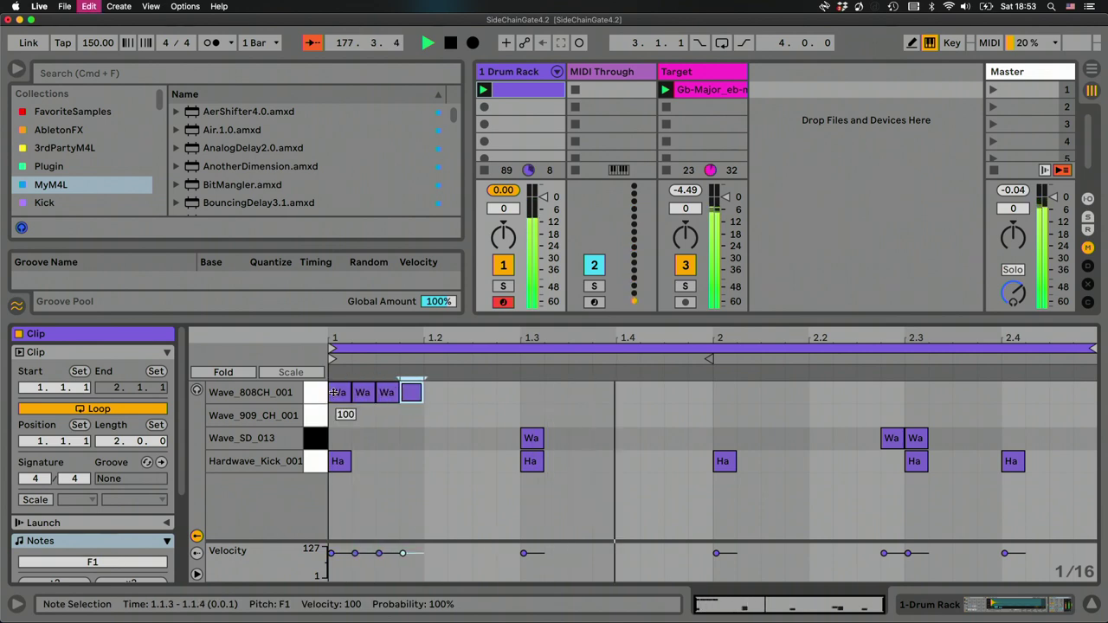
pyautogui.press('super+d')
pyautogui.press('super+d')
pyautogui.press('super+d')
pyautogui.press('super+d')
pyautogui.press('super+d')
pyautogui.press('super+d')
pyautogui.press('super+d')
pyautogui.press('super+d')
pyautogui.press('super+d')
pyautogui.press('super+d')
pyautogui.press('super+d')
pyautogui.press('super+d')
pyautogui.press('super+d')
pyautogui.press('super+d')
pyautogui.press('super+d')
pyautogui.press('super+d')
pyautogui.press('super+d')
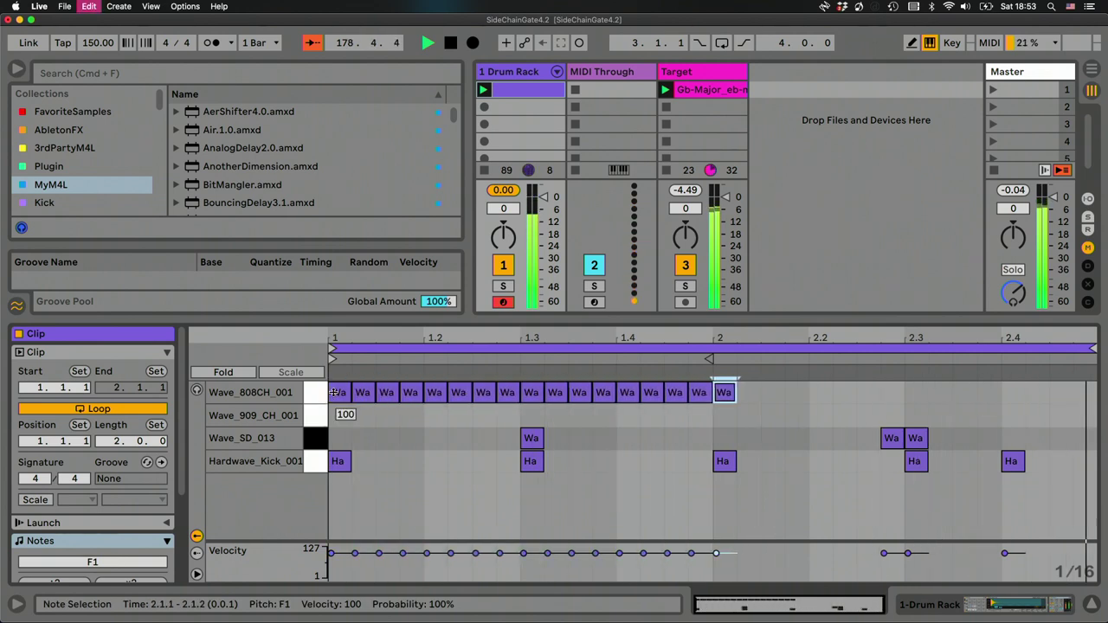
pyautogui.press('super+d')
pyautogui.press('super+d')
pyautogui.press('super+d')
pyautogui.press('super+d')
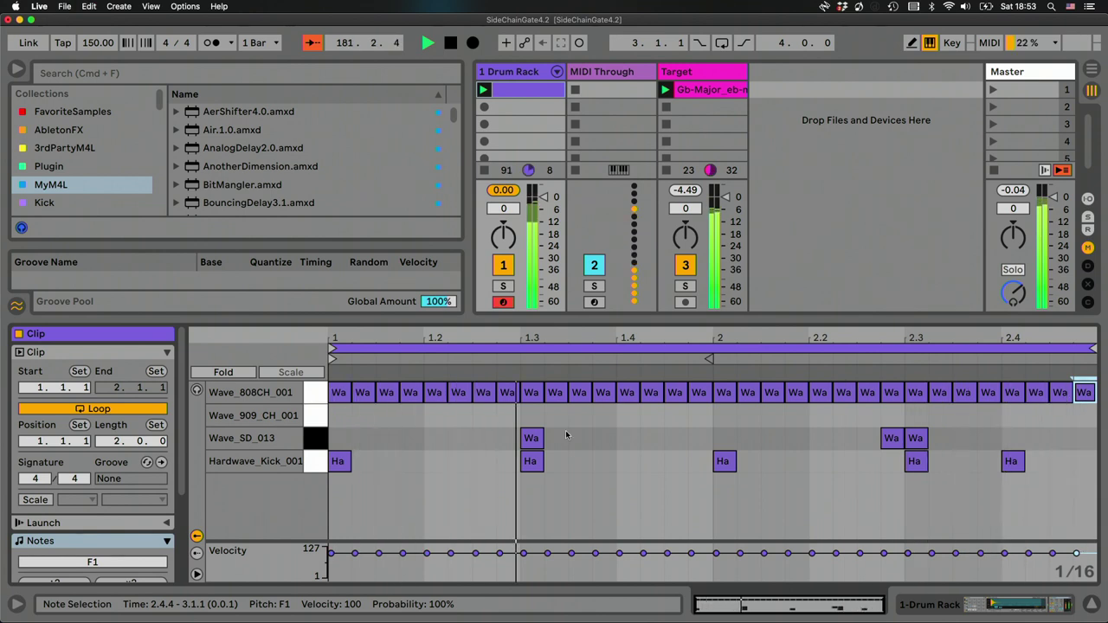
pyautogui.click(630, 394)
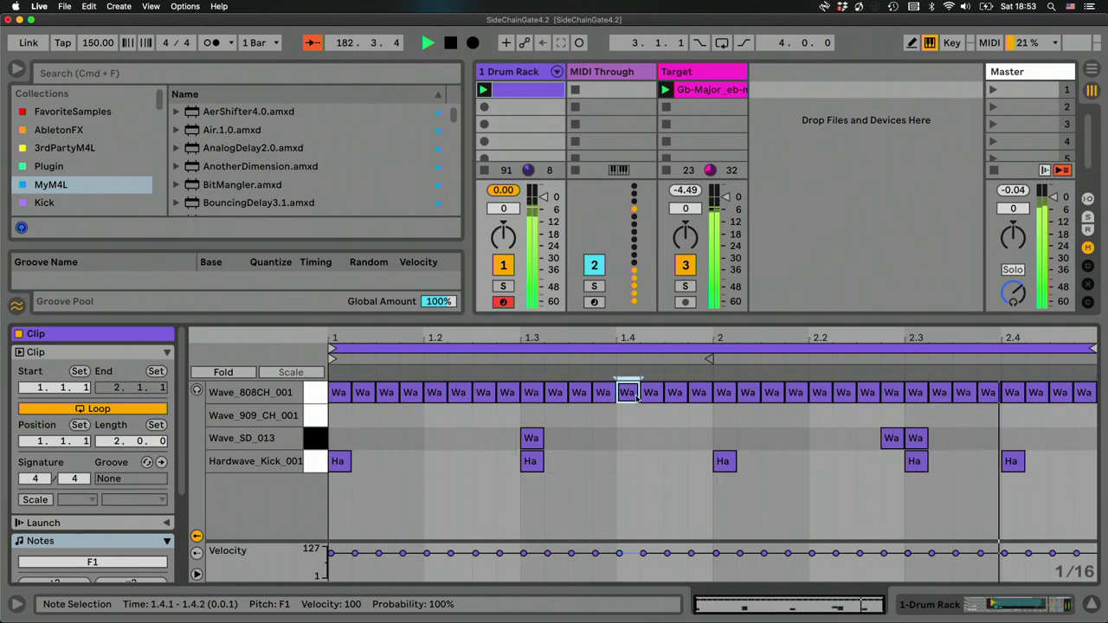
# Show the Target track's SideChainGate4.2 with the track routing section, and set the gate's synced length to 1/8
pyautogui.click(698, 74)
pyautogui.hotkey('shift', 'Tab')
pyautogui.press('super+alt+i')
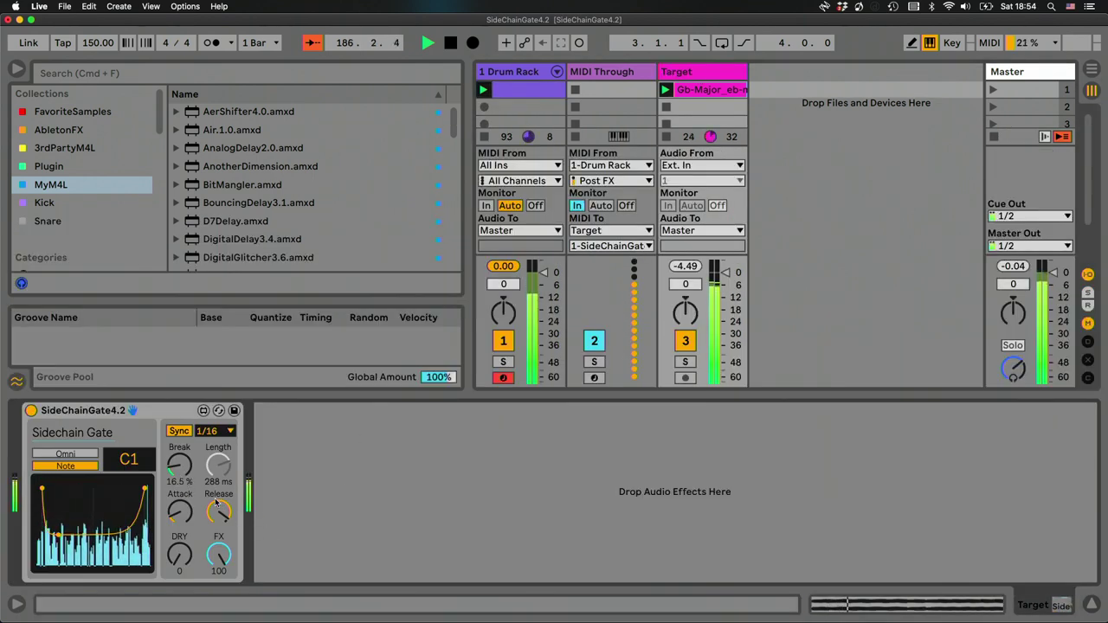
pyautogui.click(218, 432)
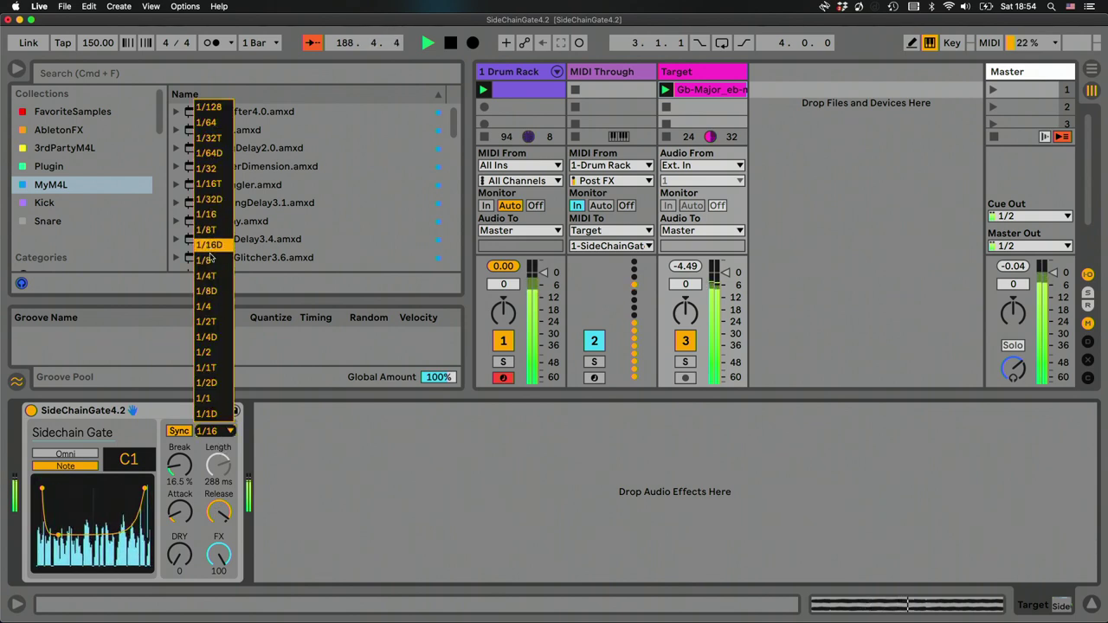
pyautogui.click(208, 261)
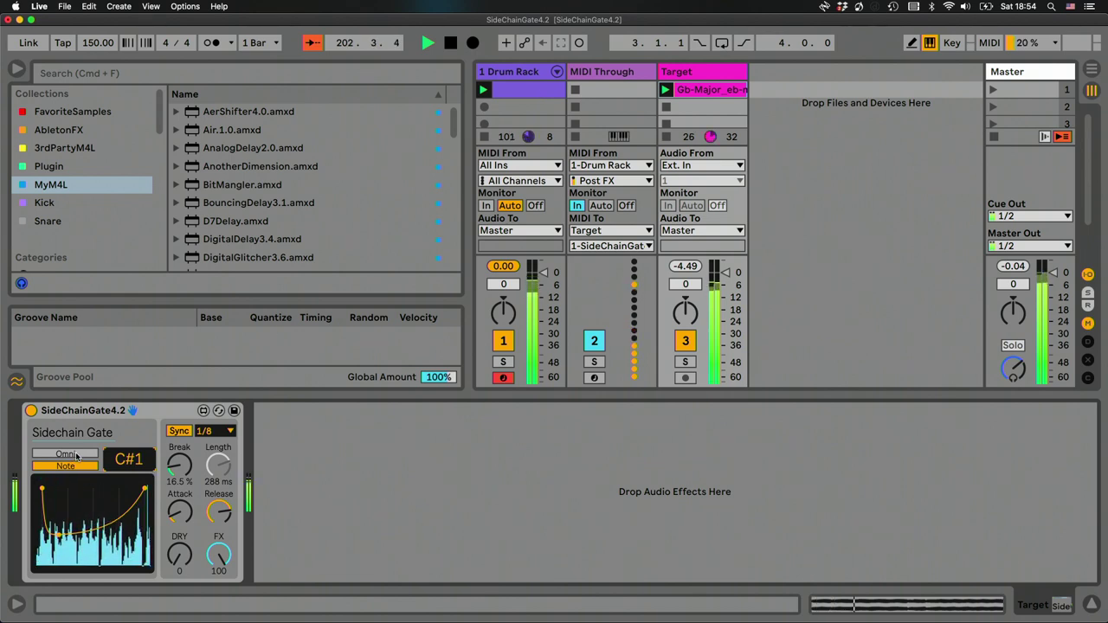
# Stop the clip playing on the 1 Drum Rack track
pyautogui.doubleClick(540, 89)
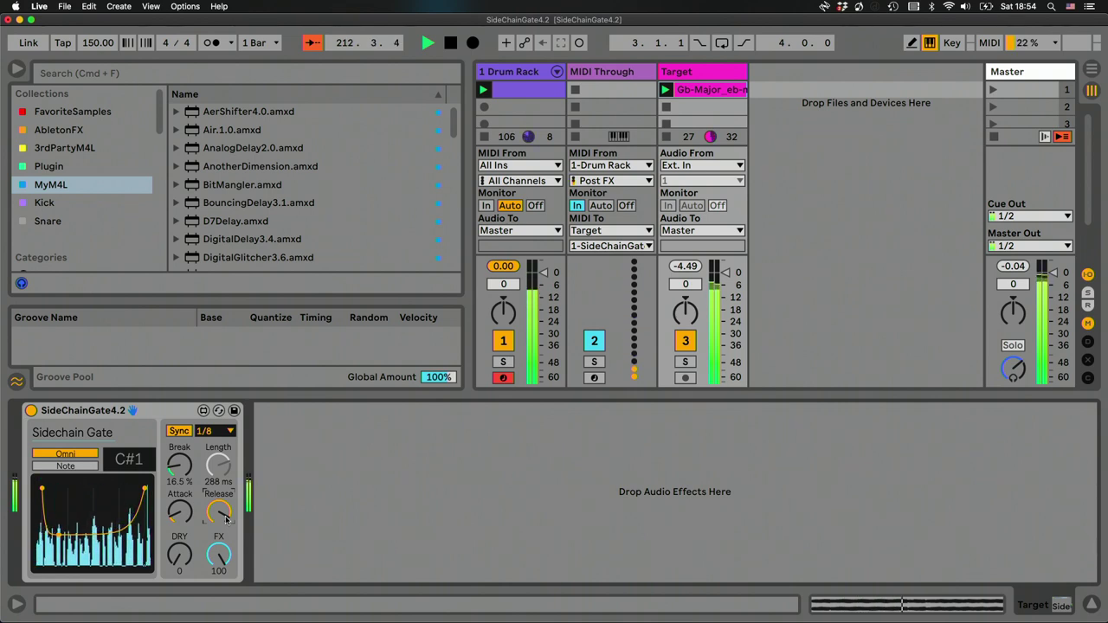
pyautogui.click(484, 137)
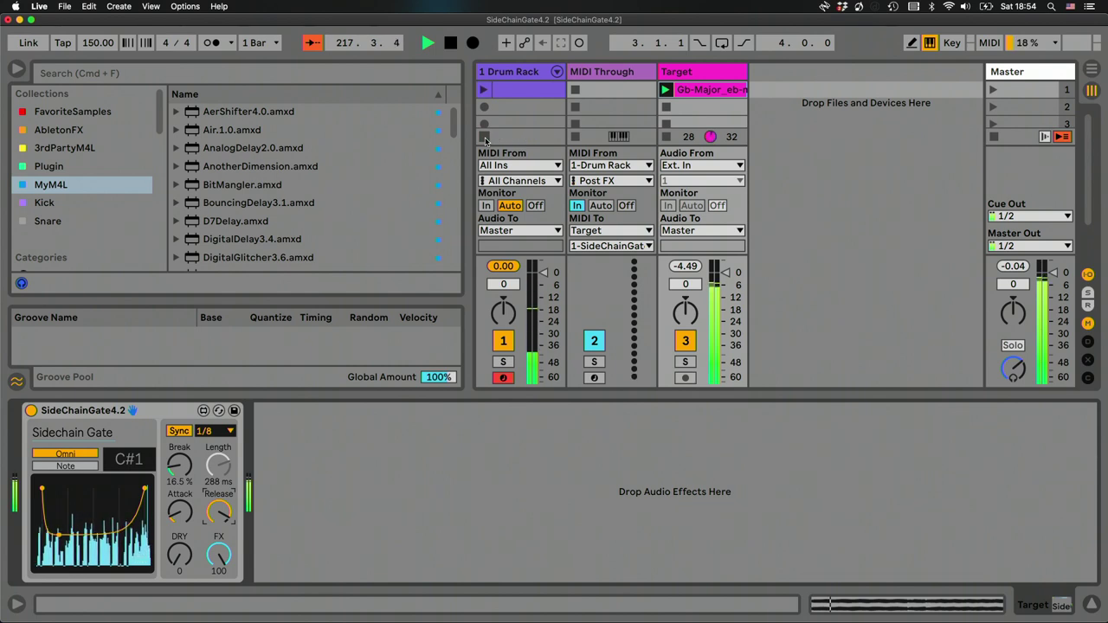